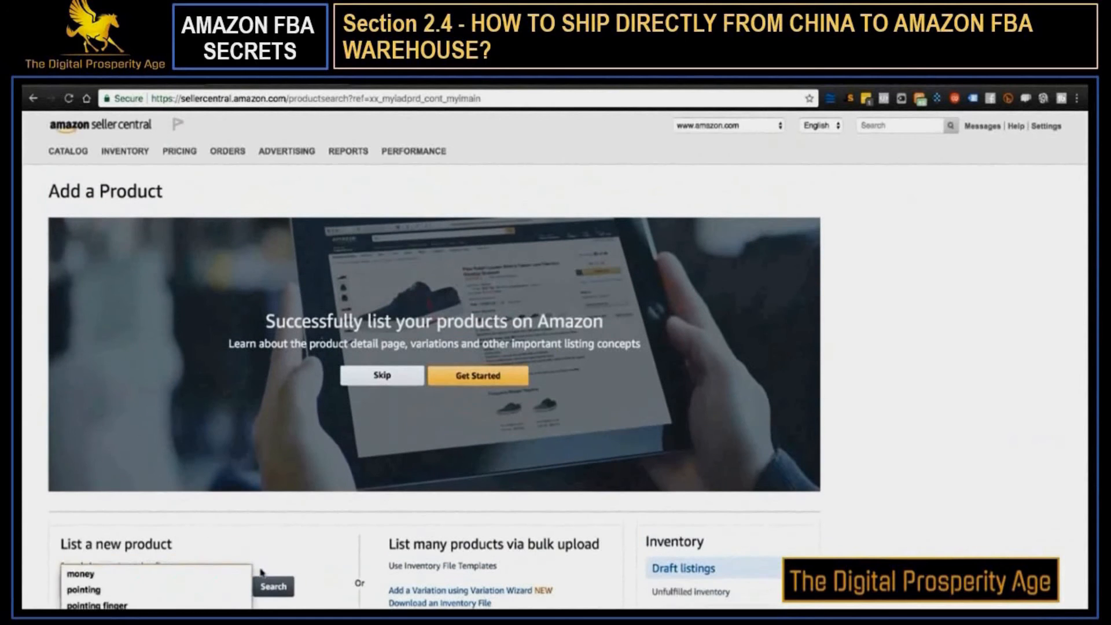
Start a new product listing, search its category for "coffee mug", and choose Coffee Mugs under Novelty > Drinkware
click(255, 620)
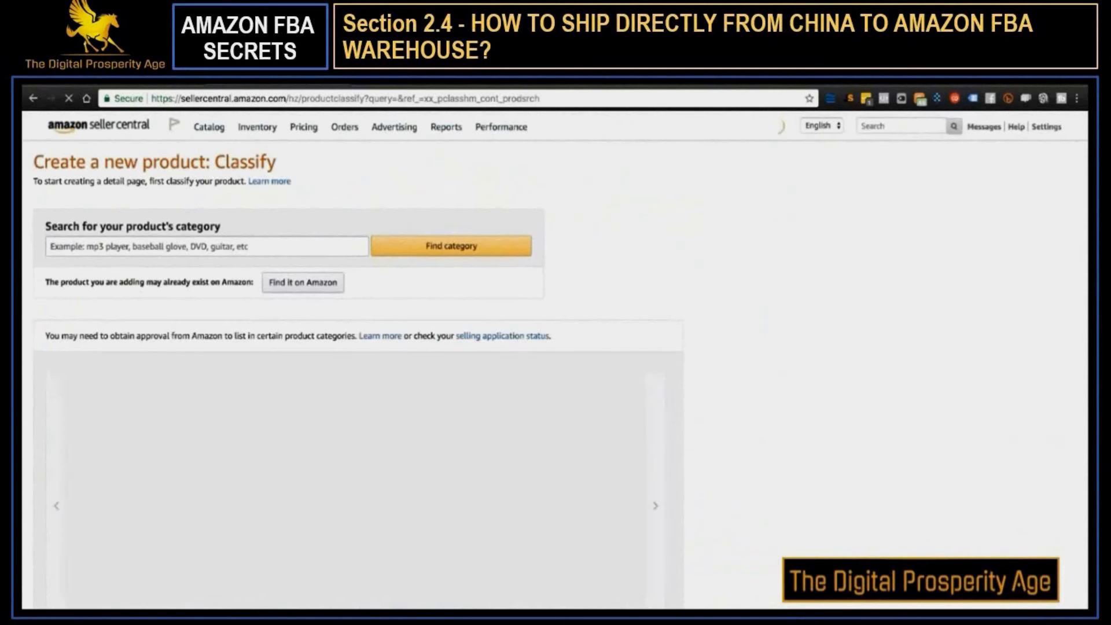
click(167, 250)
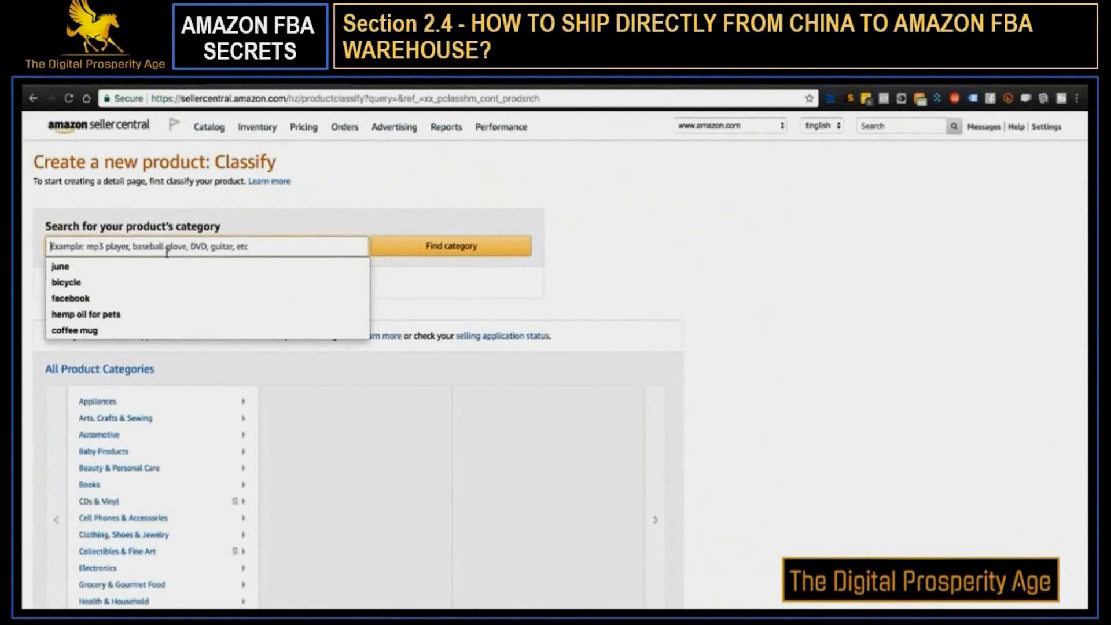
text(coffee mug)
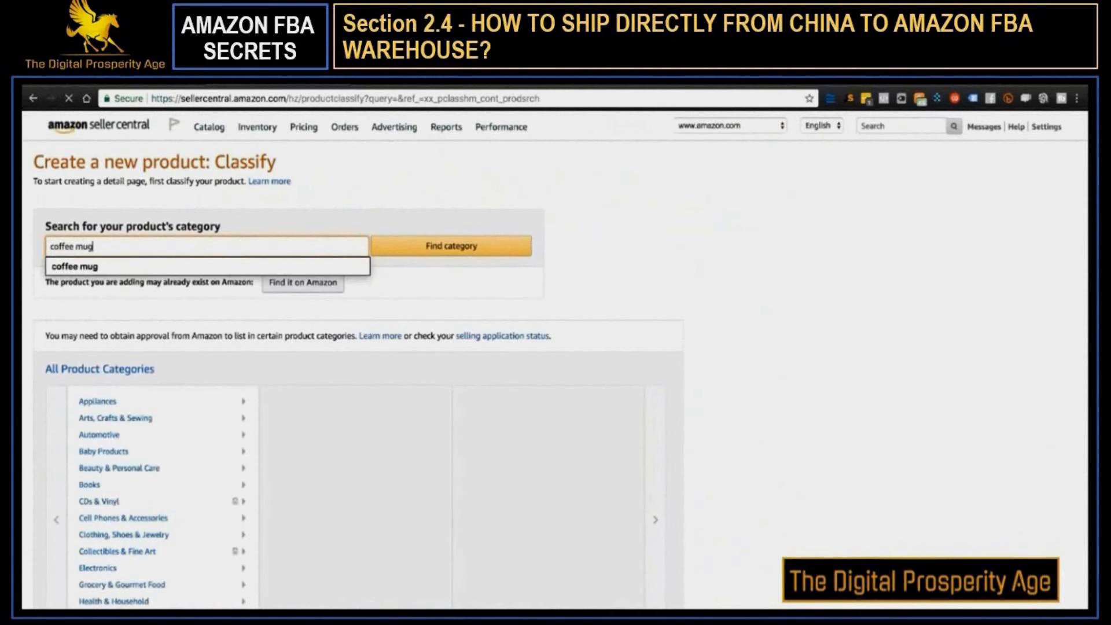
key(Return)
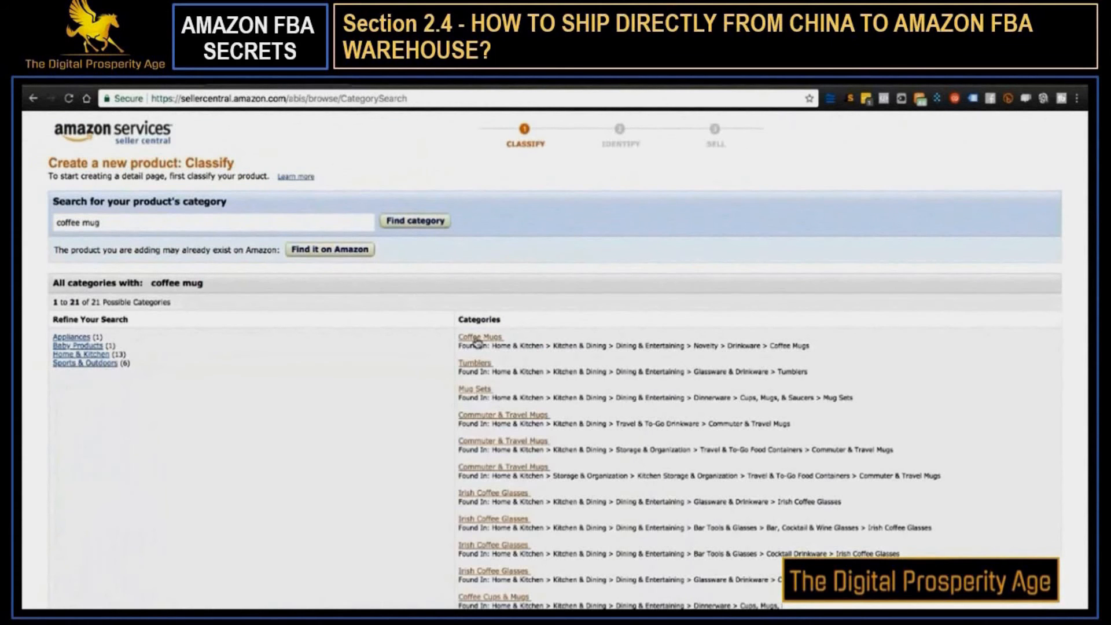
click(489, 339)
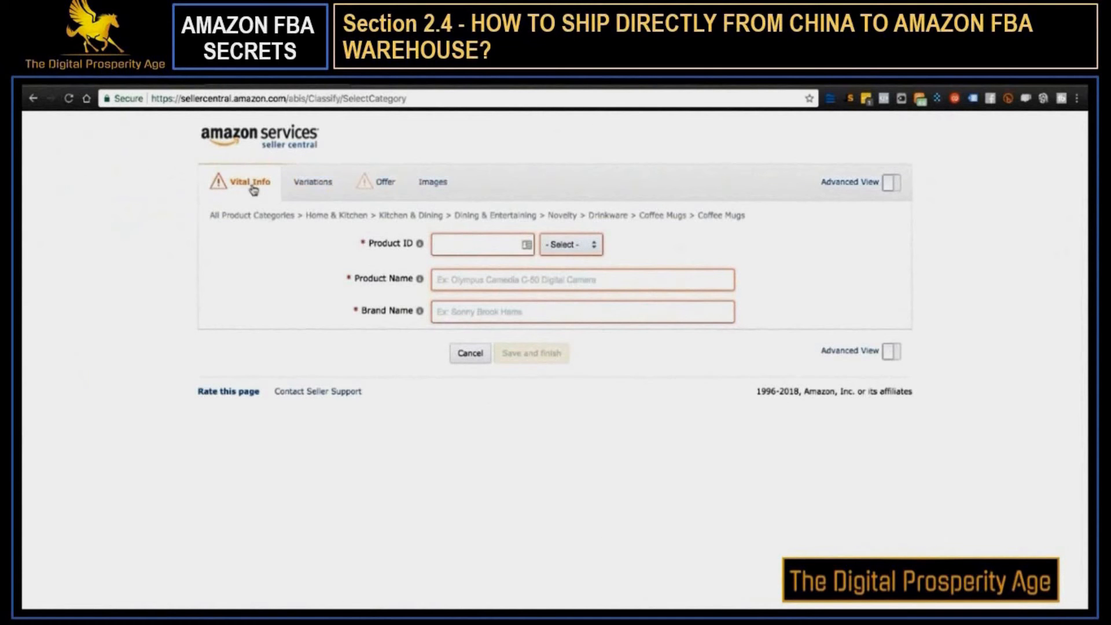
Set the Product ID type to UPC
click(456, 239)
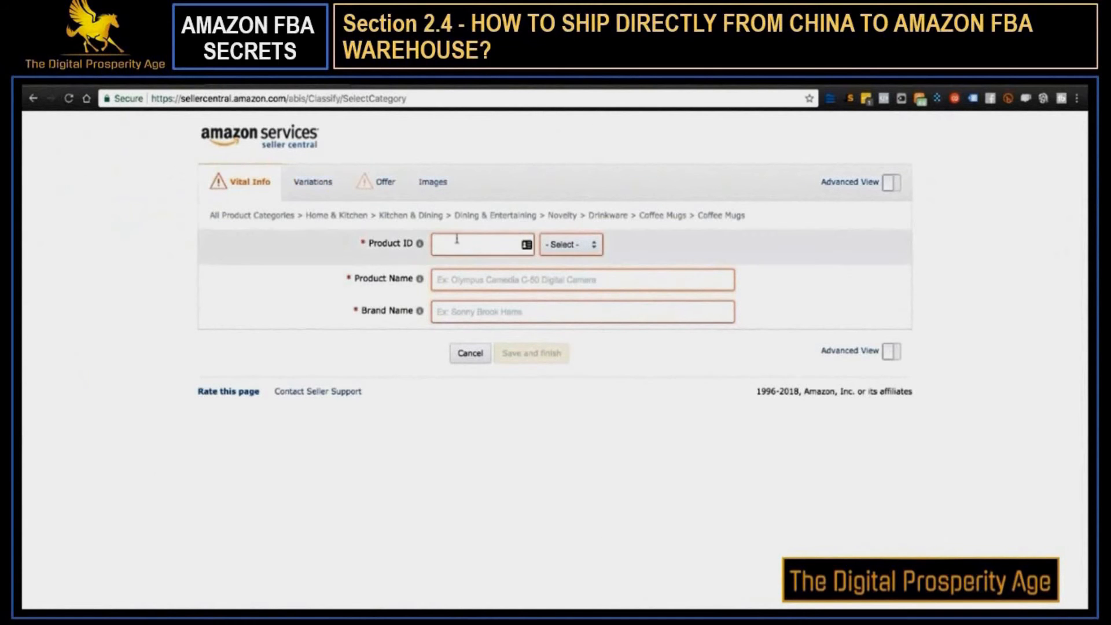
click(565, 244)
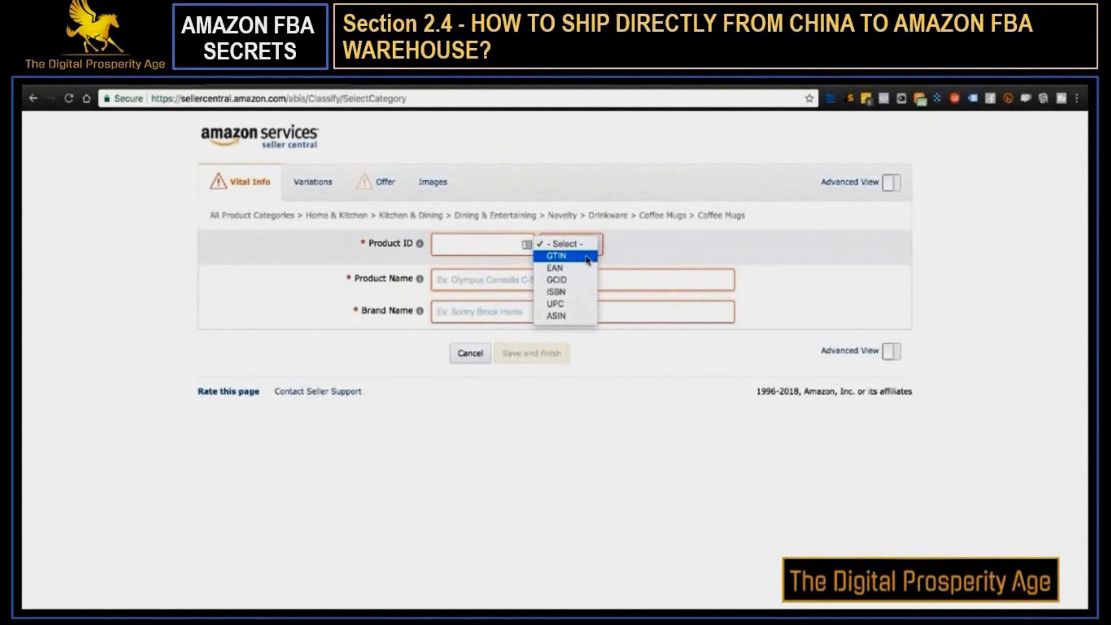
click(567, 304)
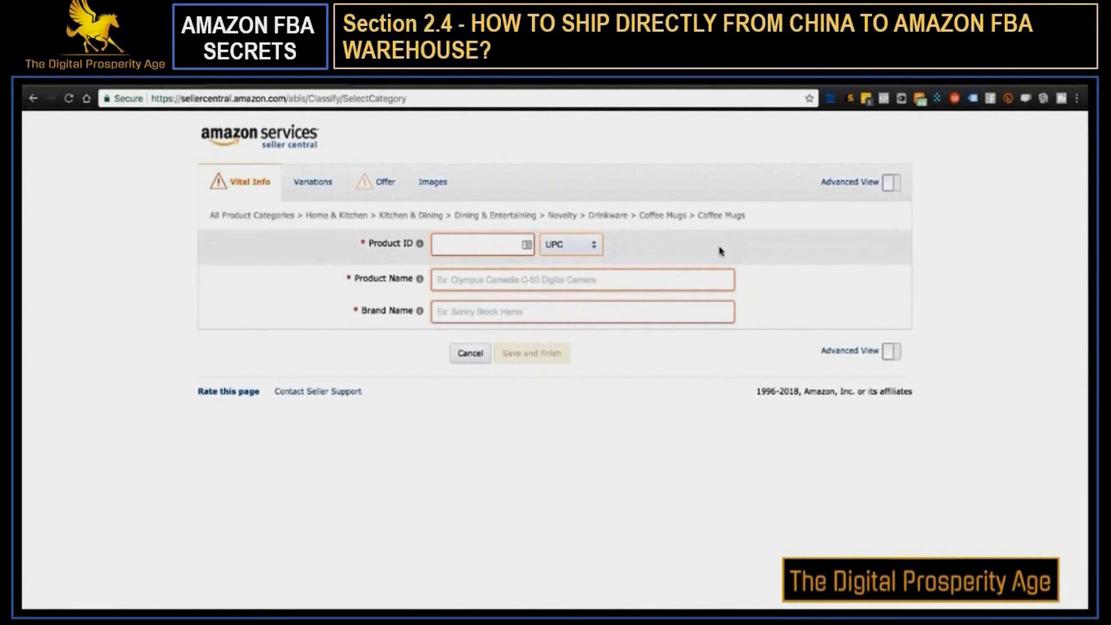
Compare the GS1 US prefix fees for 1 - 10 items with Nationwide Barcode's volume price for 10 codes
click(410, 87)
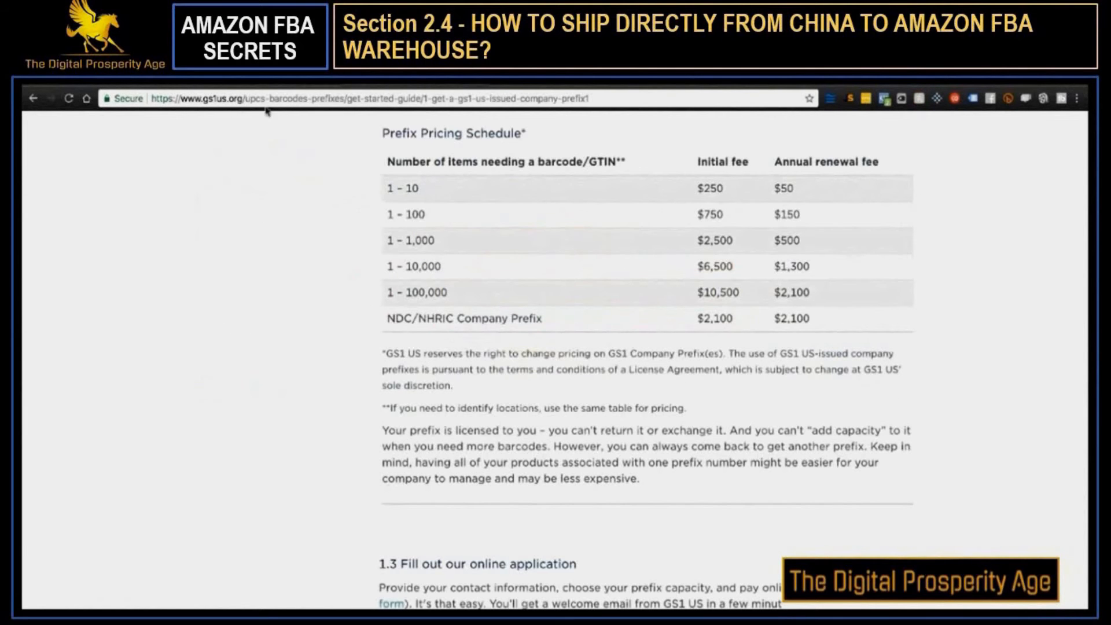
mouse_move(202, 98)
mouse_down()
mouse_move(250, 99)
mouse_move(224, 98)
mouse_up()
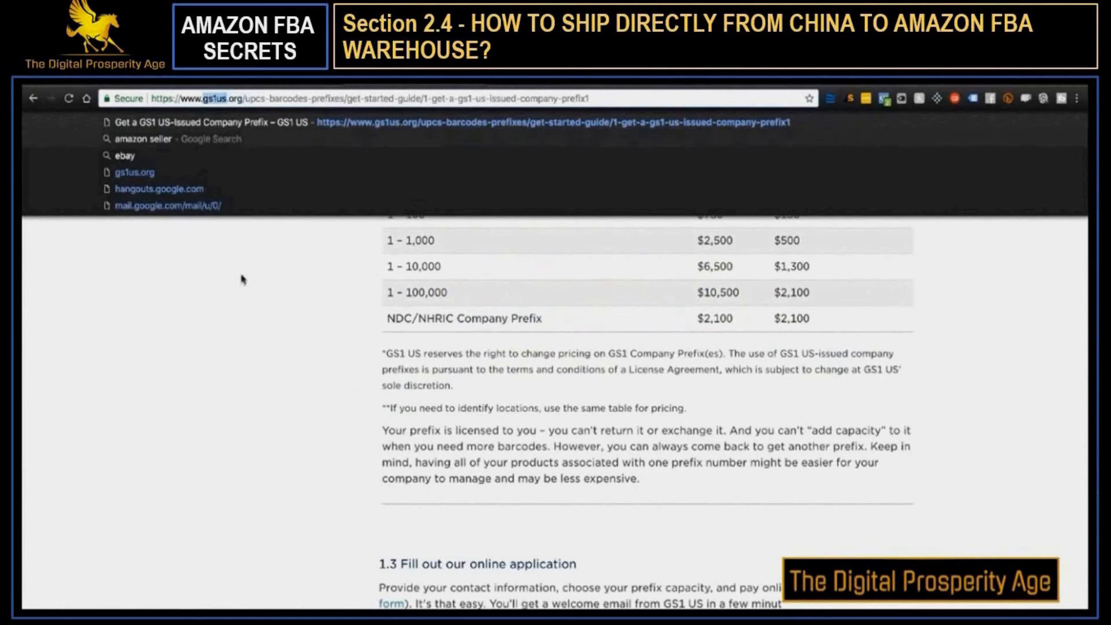
click(279, 338)
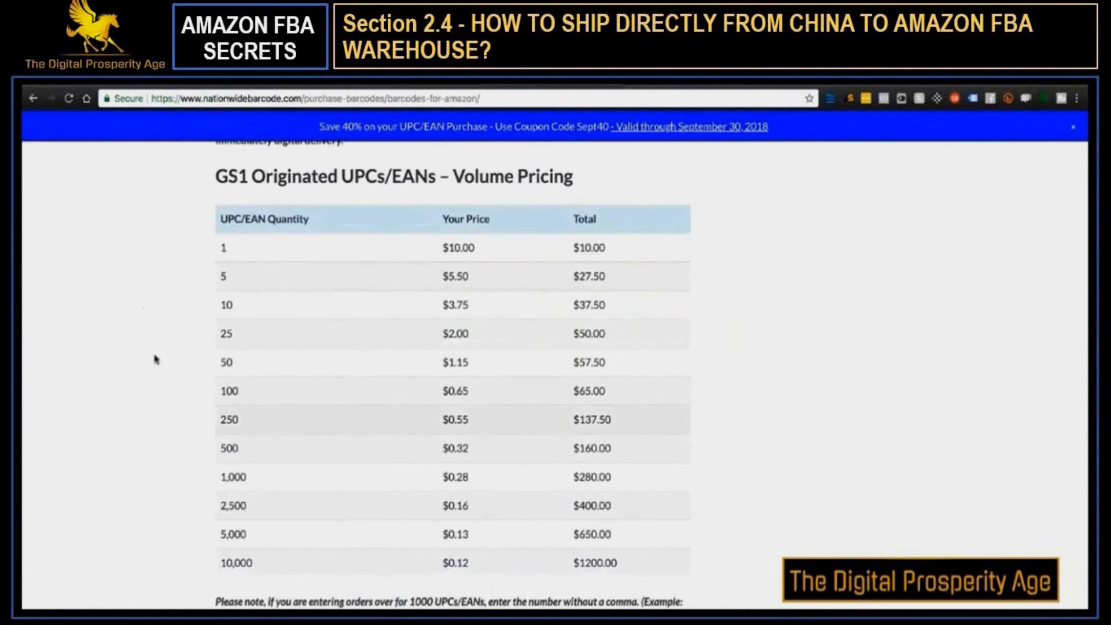
click(410, 86)
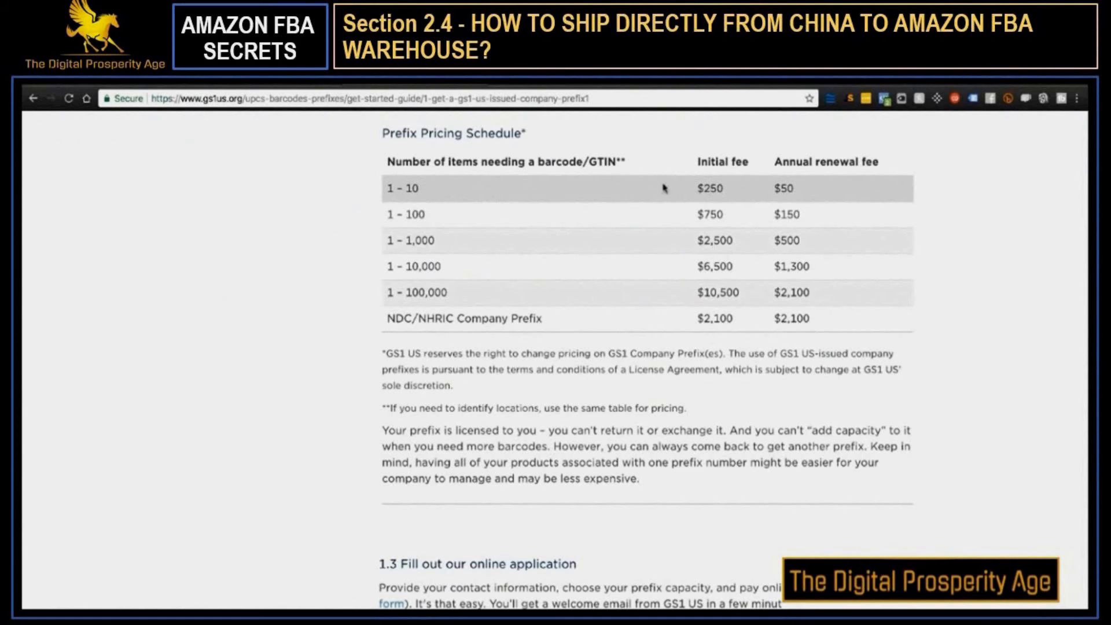
drag(697, 188, 818, 190)
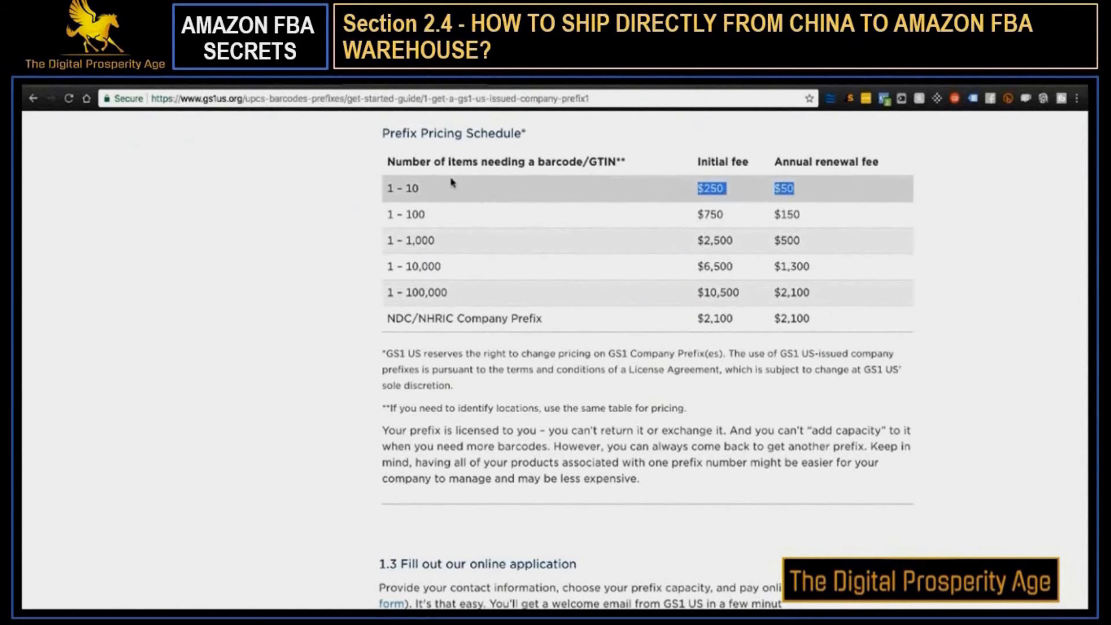
scroll(445, 186, up, 3)
click(534, 94)
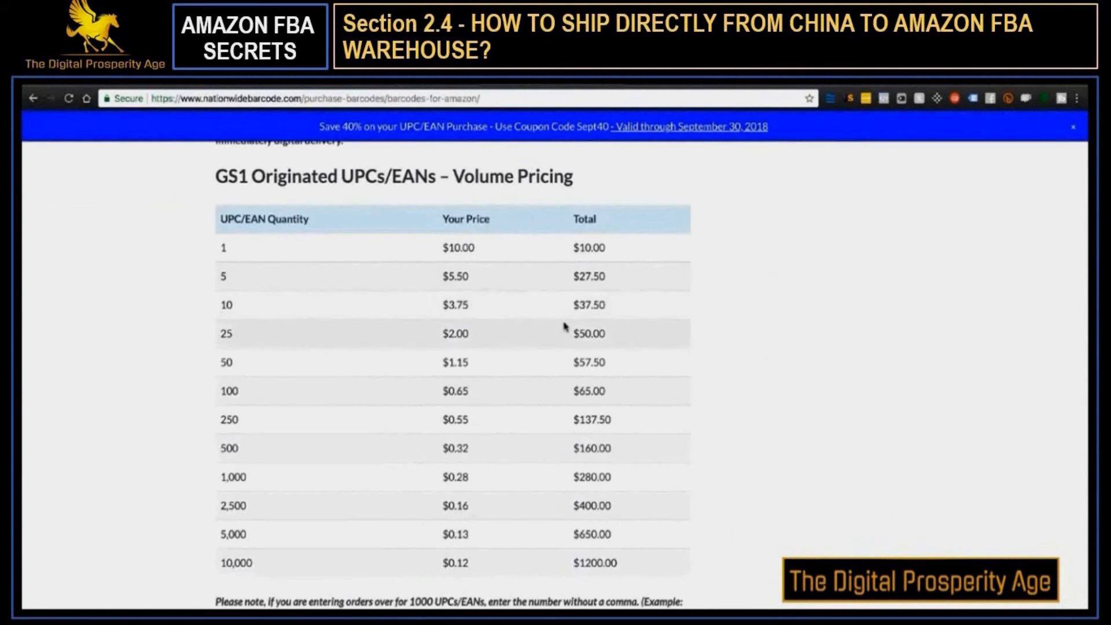
drag(573, 305, 628, 313)
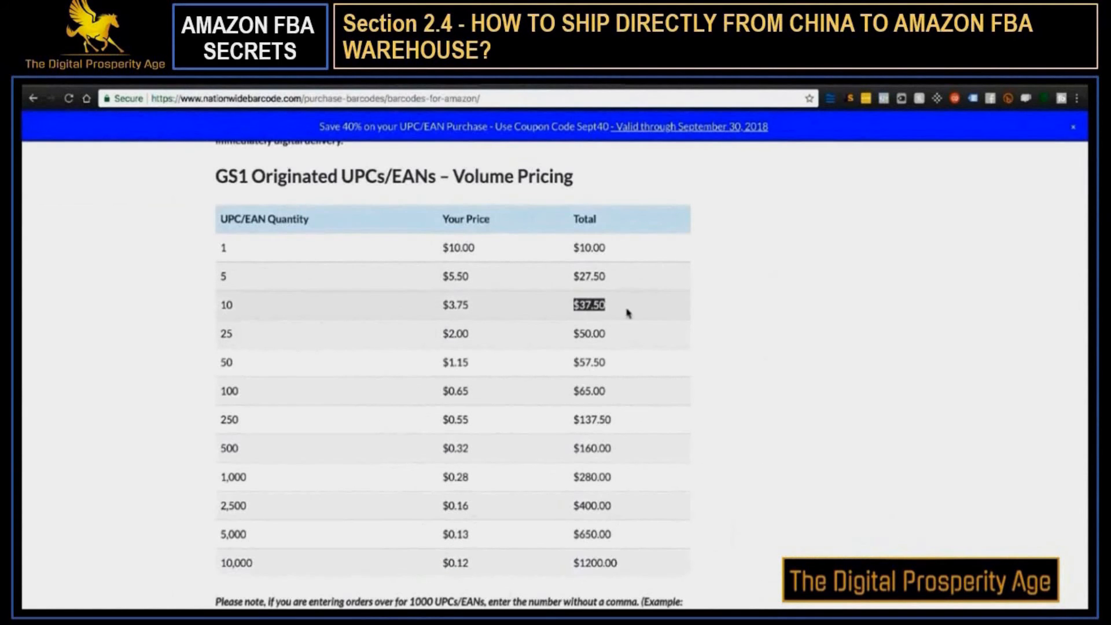
click(756, 303)
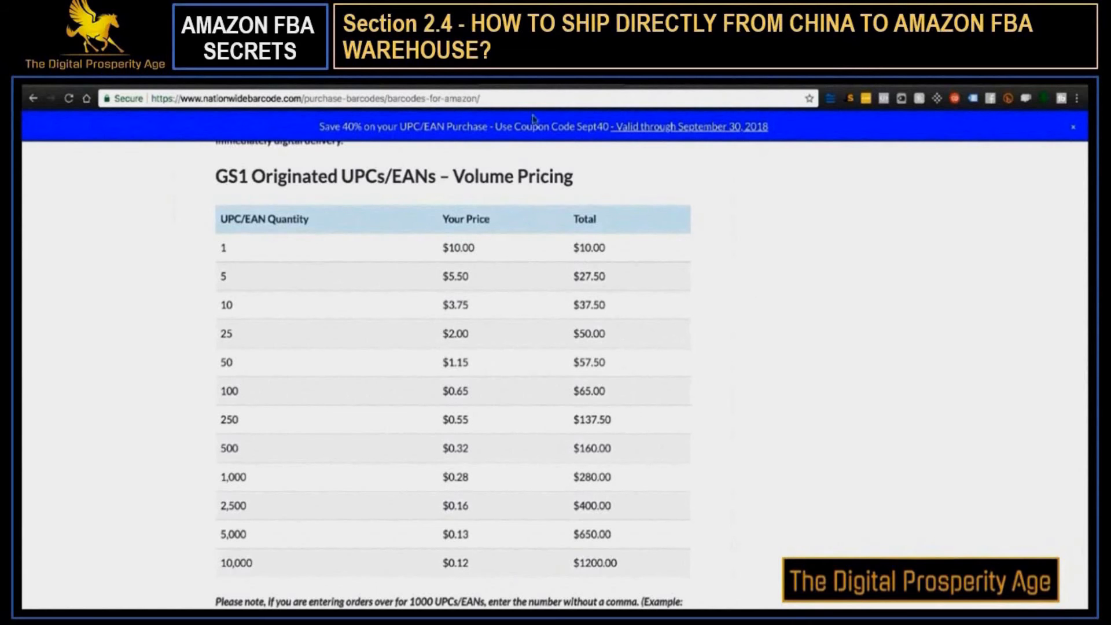
click(268, 85)
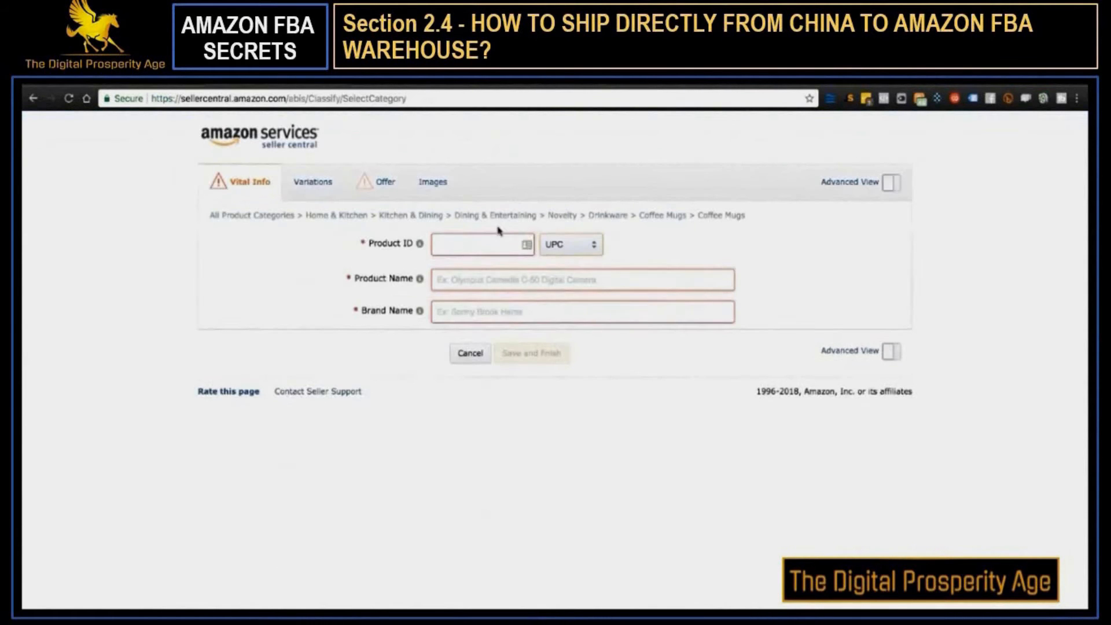
click(501, 244)
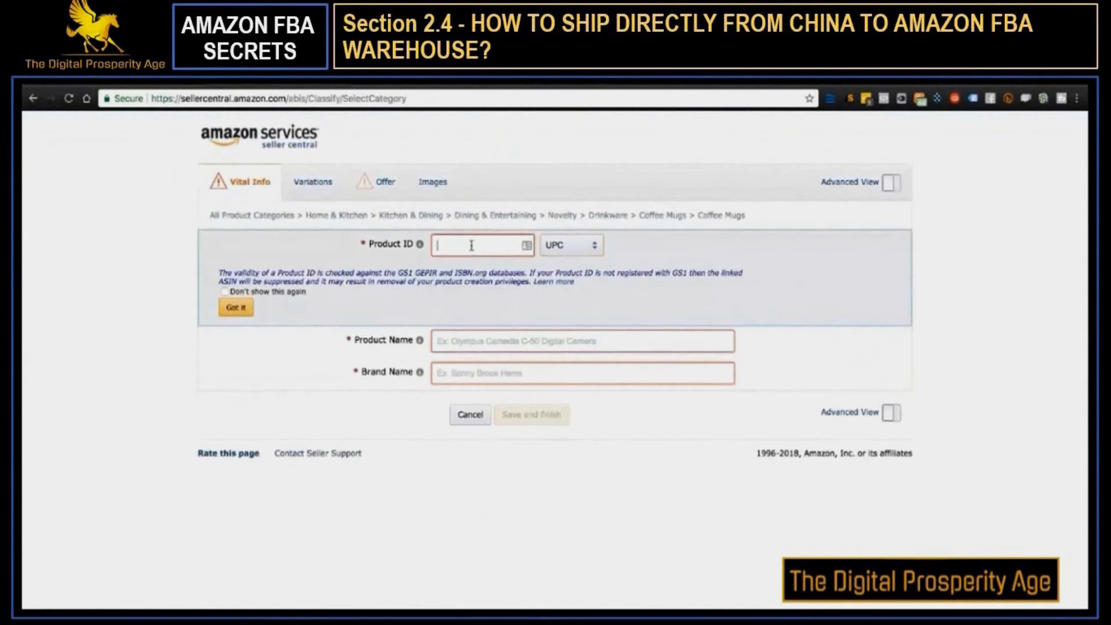
key(super+v)
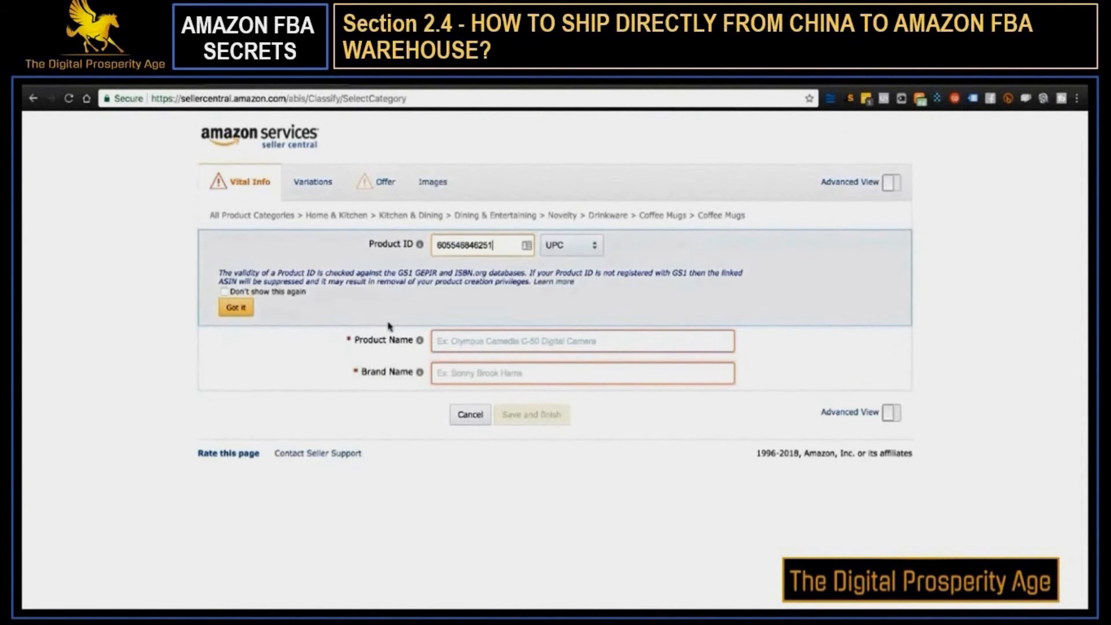
Read the Product ID validity notice and check it against the GS1 US and Nationwide Barcode pricing pages
triple_click(349, 272)
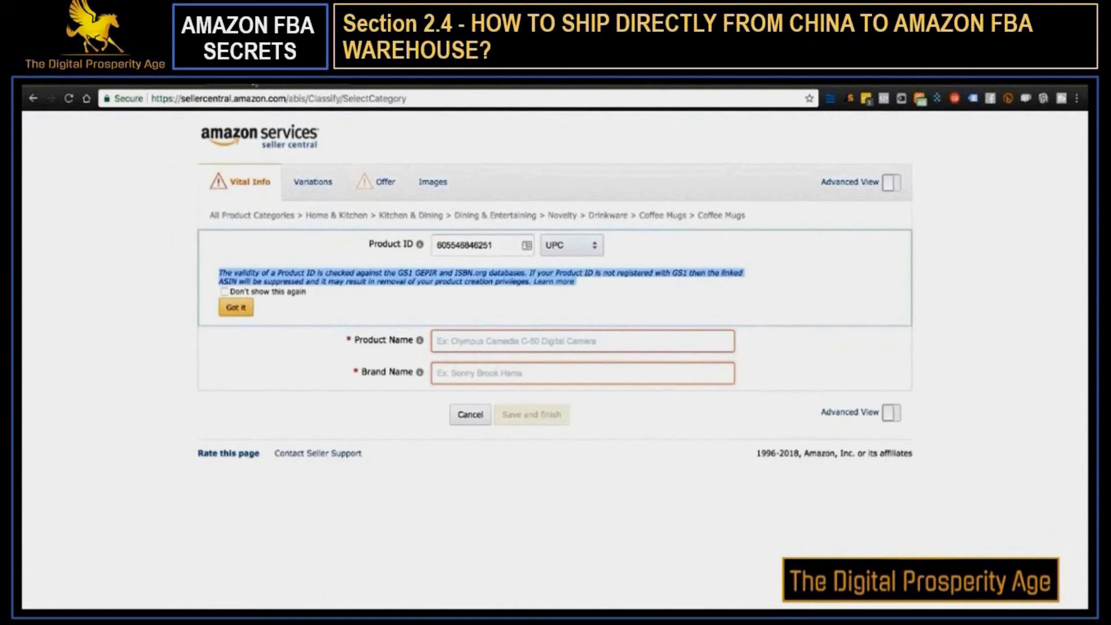
click(412, 299)
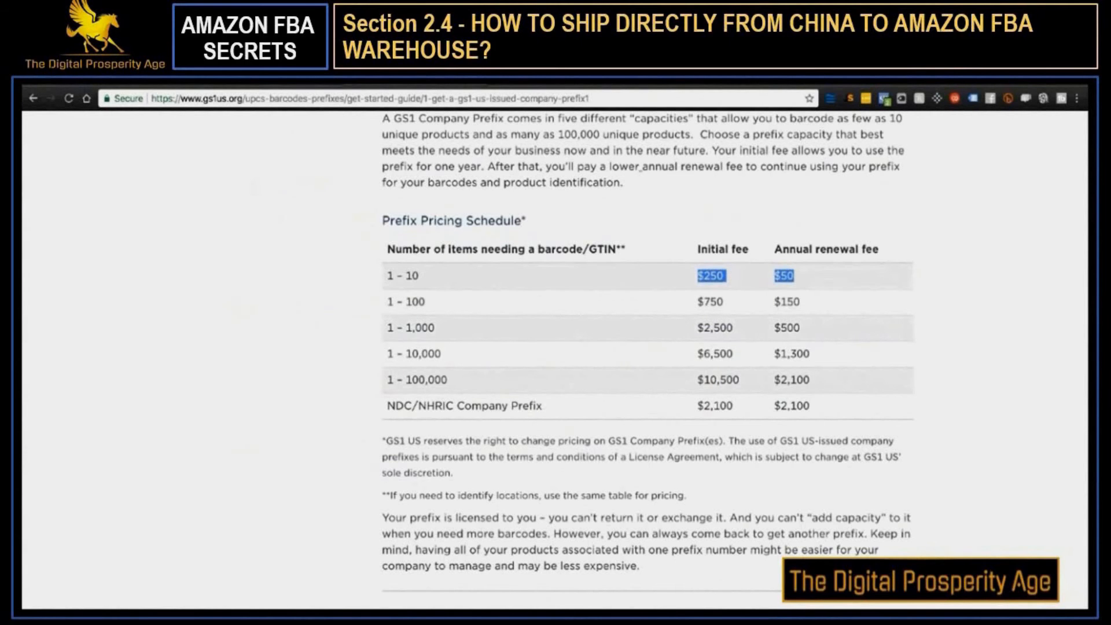
key(ctrl+Tab)
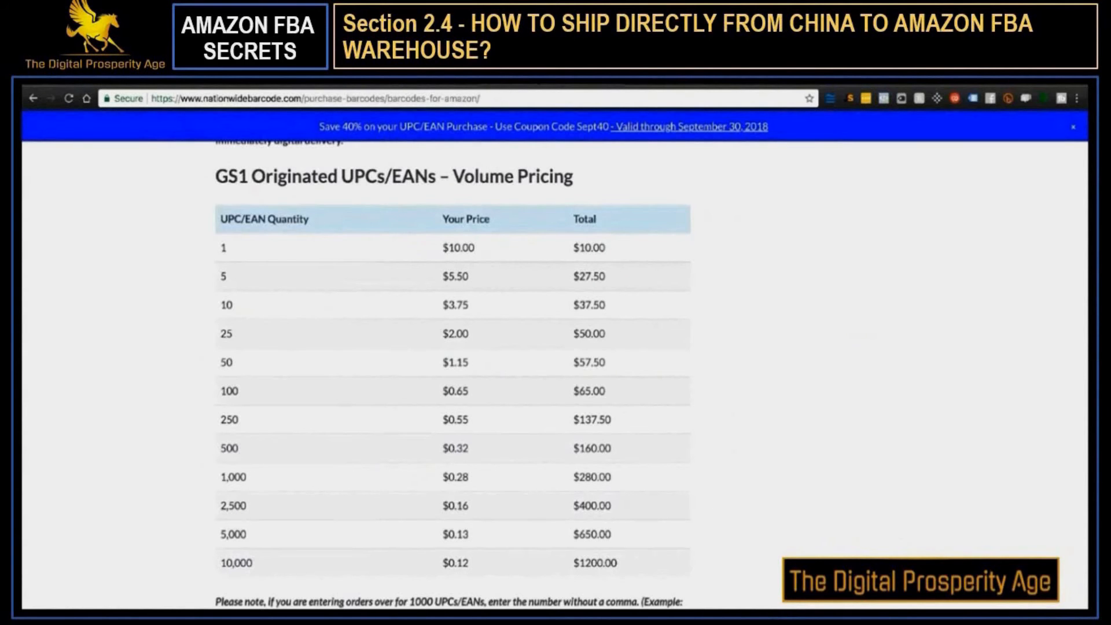
click(267, 86)
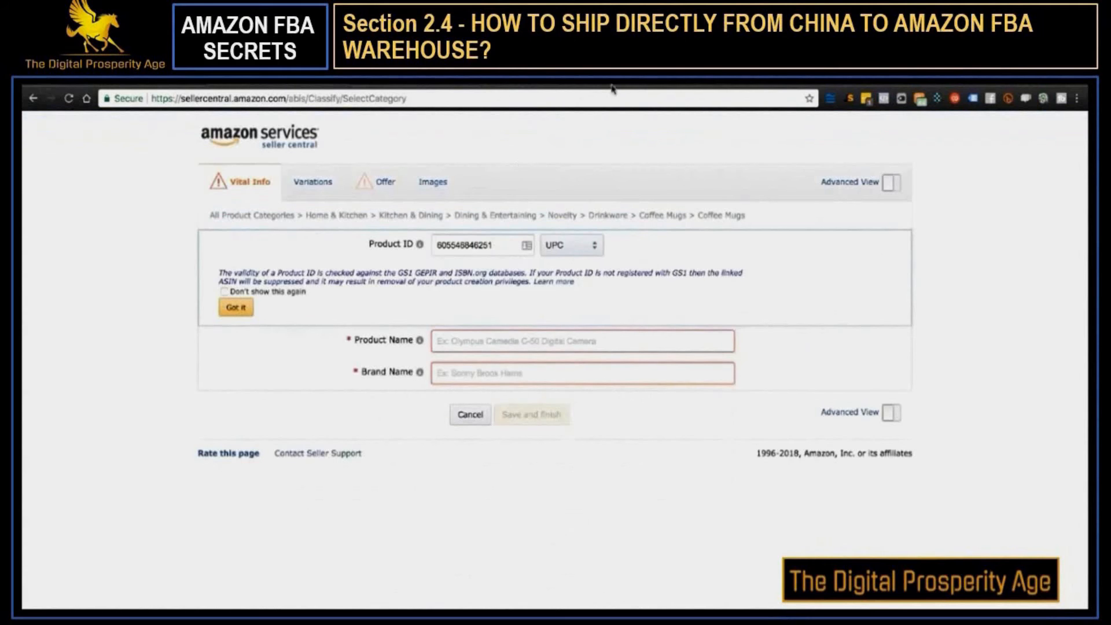
Go to the nationwidebarcode.com home page and review the volume pricing on its Barcodes for Amazon page
click(182, 86)
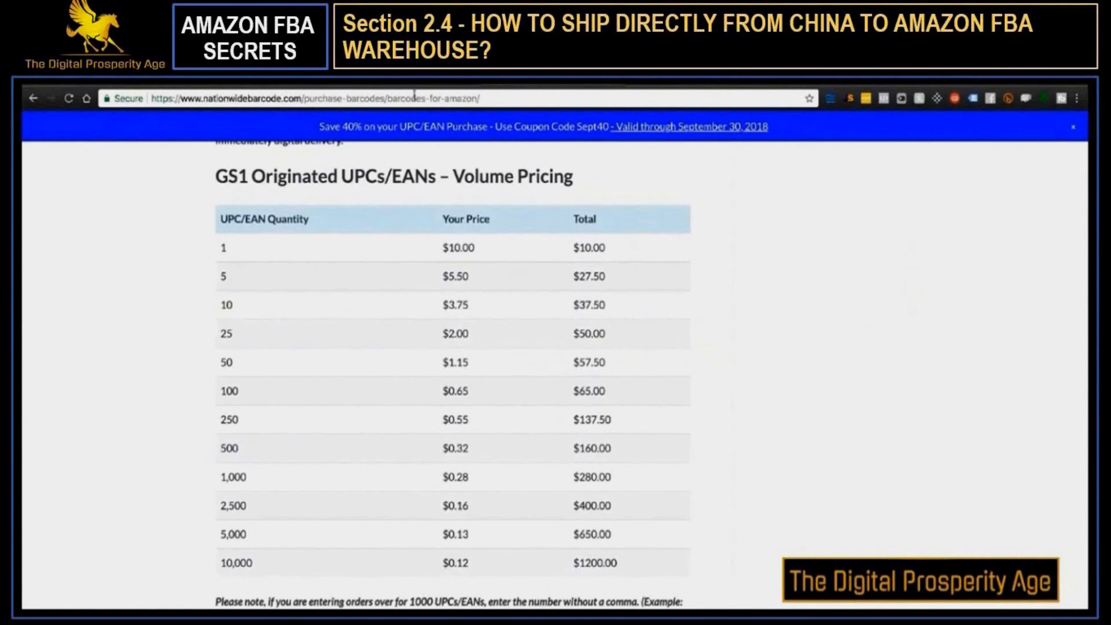
scroll(464, 165, up, 20)
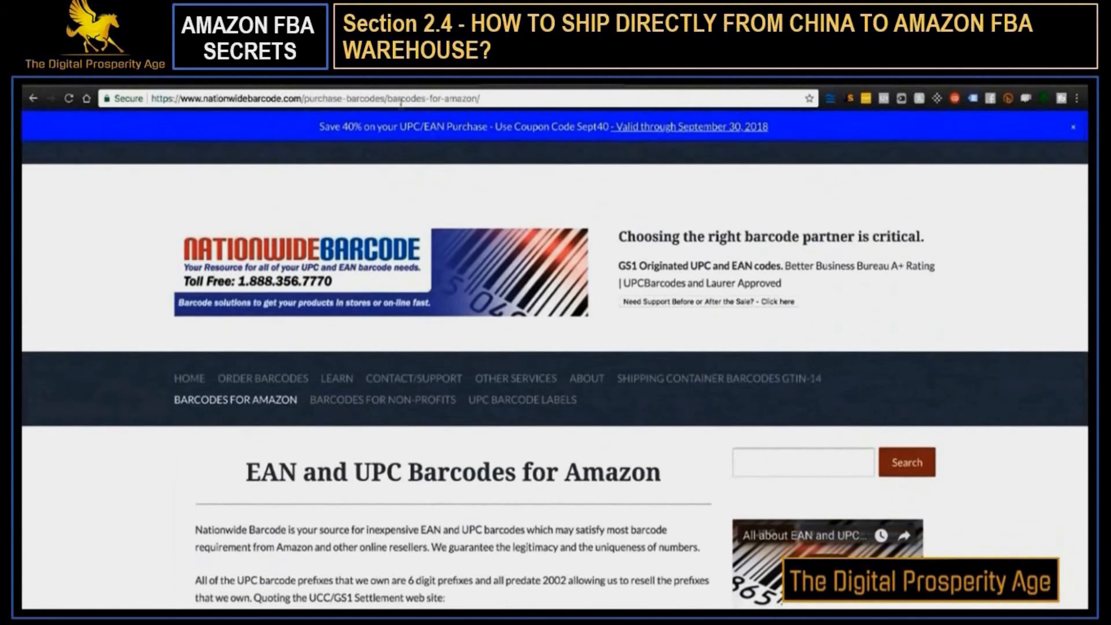
drag(304, 99, 510, 98)
key(BackSpace)
key(Return)
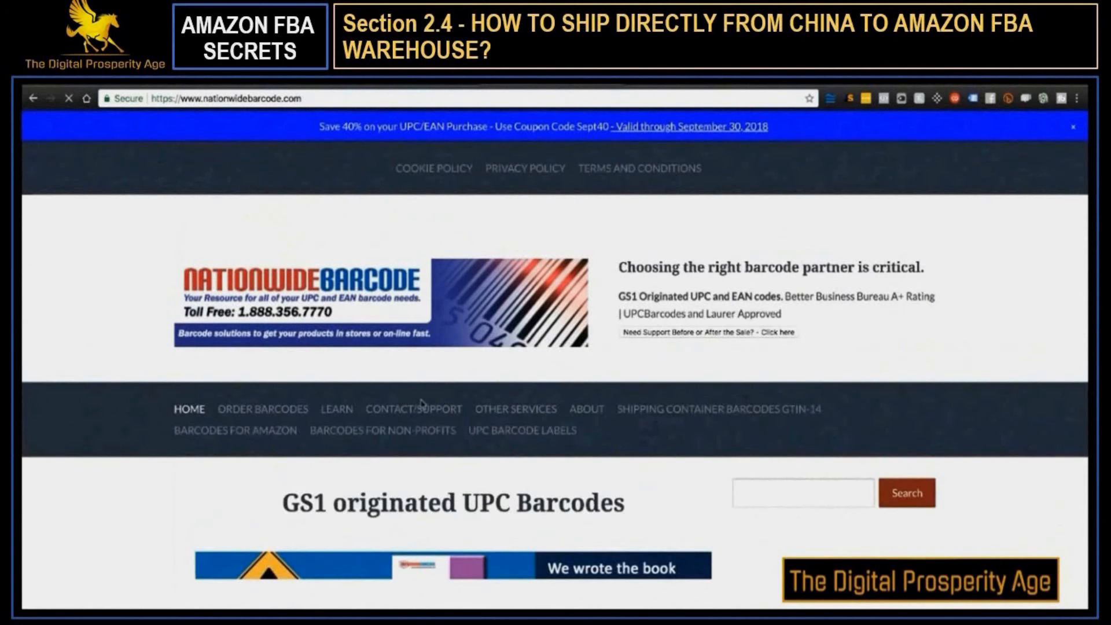
click(209, 432)
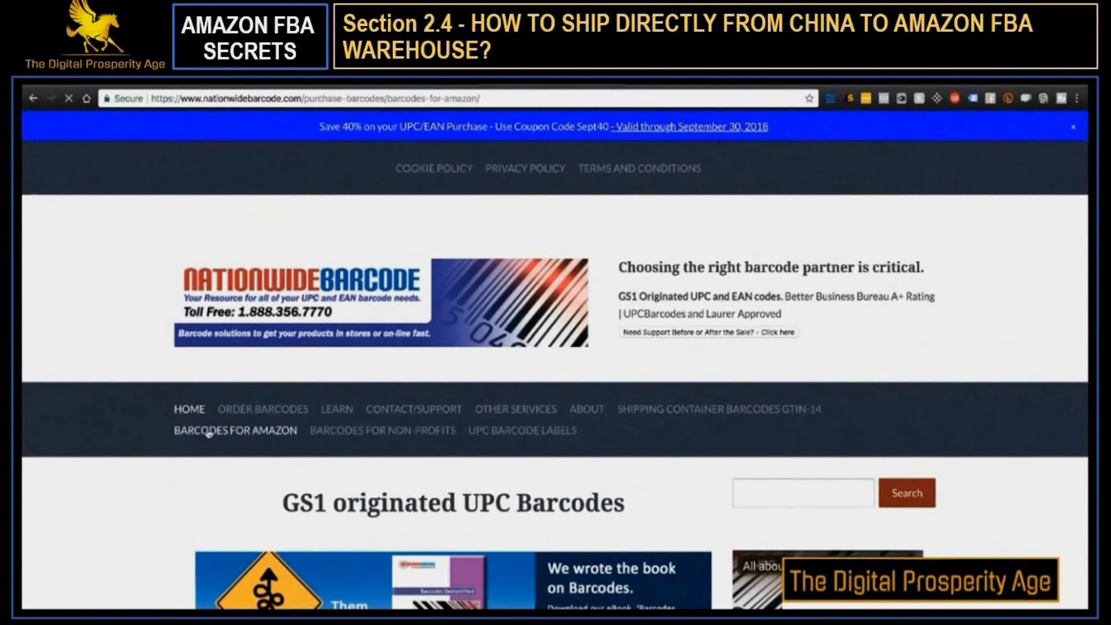
scroll(352, 461, down, 15)
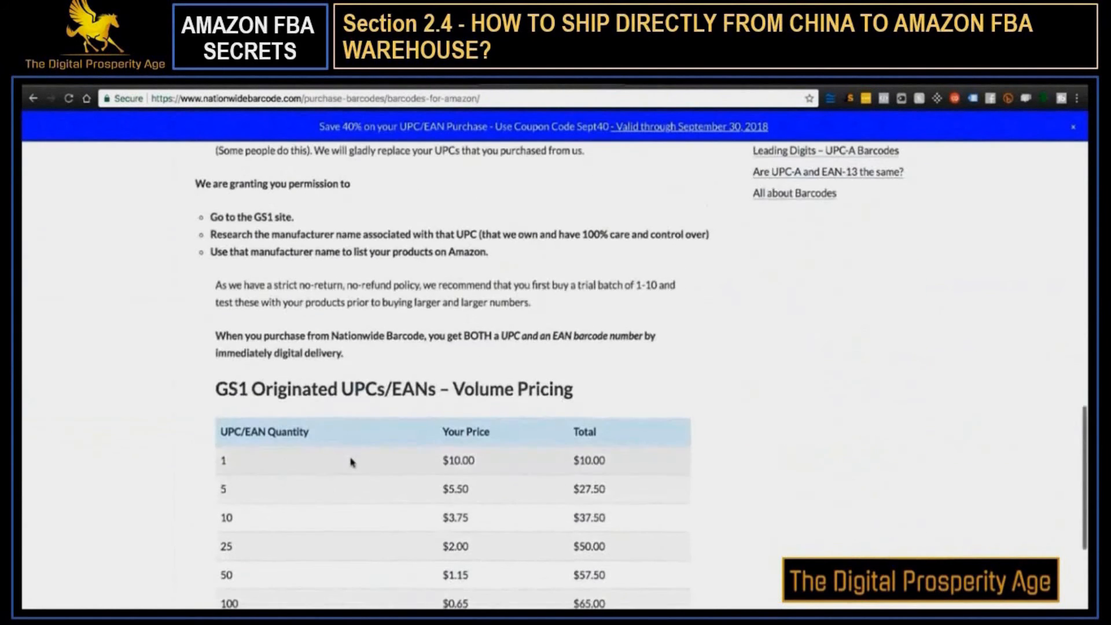
scroll(351, 461, down, 4)
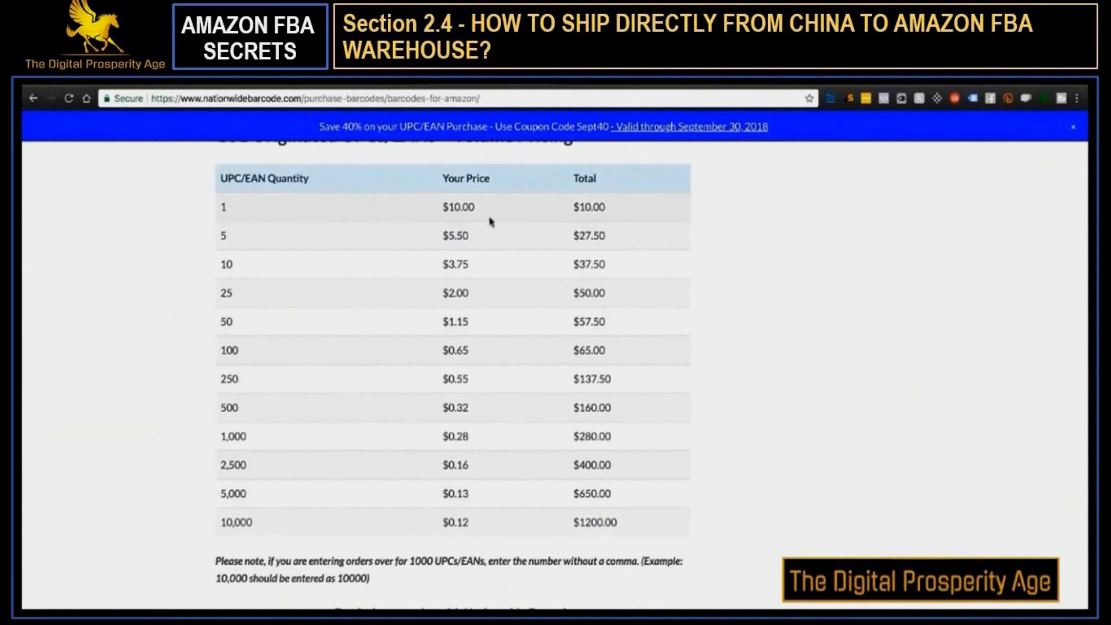
Return to the coffee mug listing and dismiss the Product ID validity notice so it is not shown again
click(265, 83)
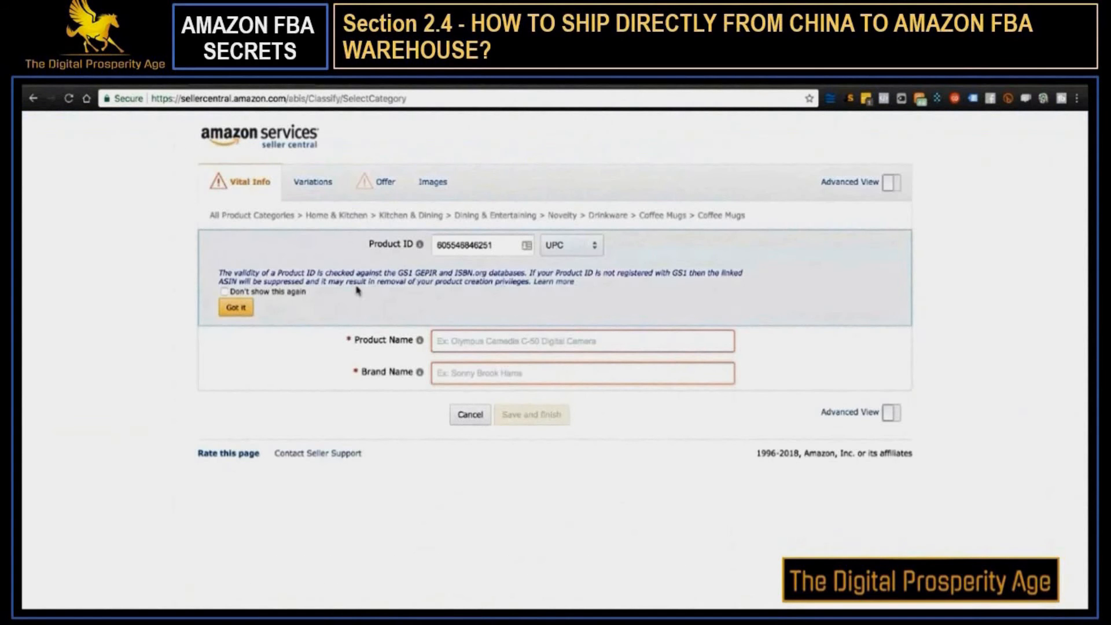
click(224, 292)
click(237, 309)
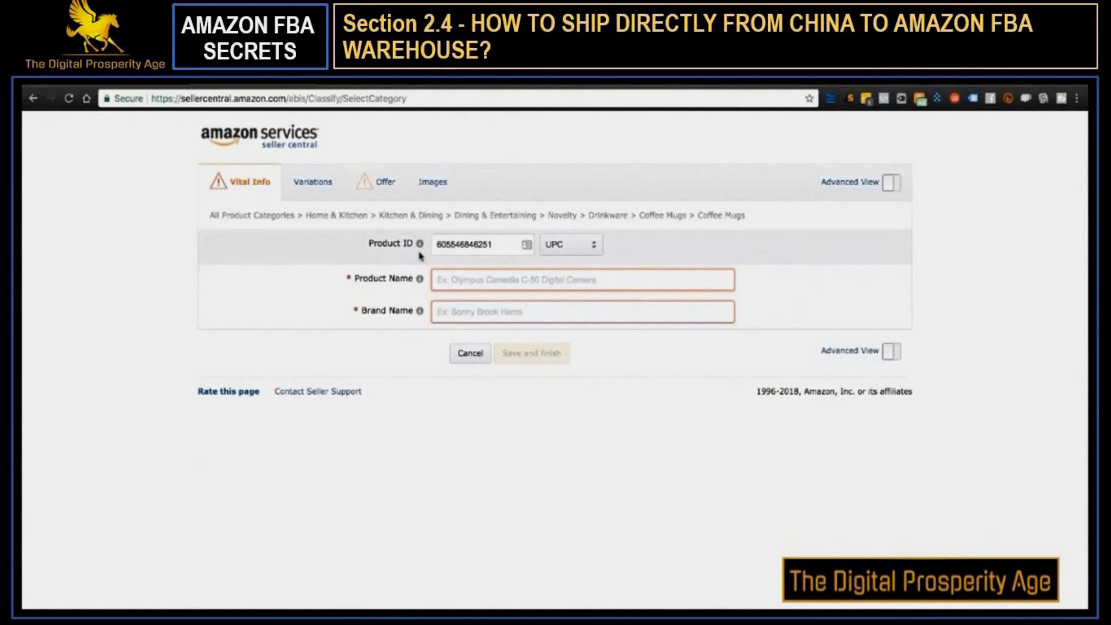
Look at the GTIN Exemption Request form in Seller Central as an alternative to buying a barcode
click(372, 81)
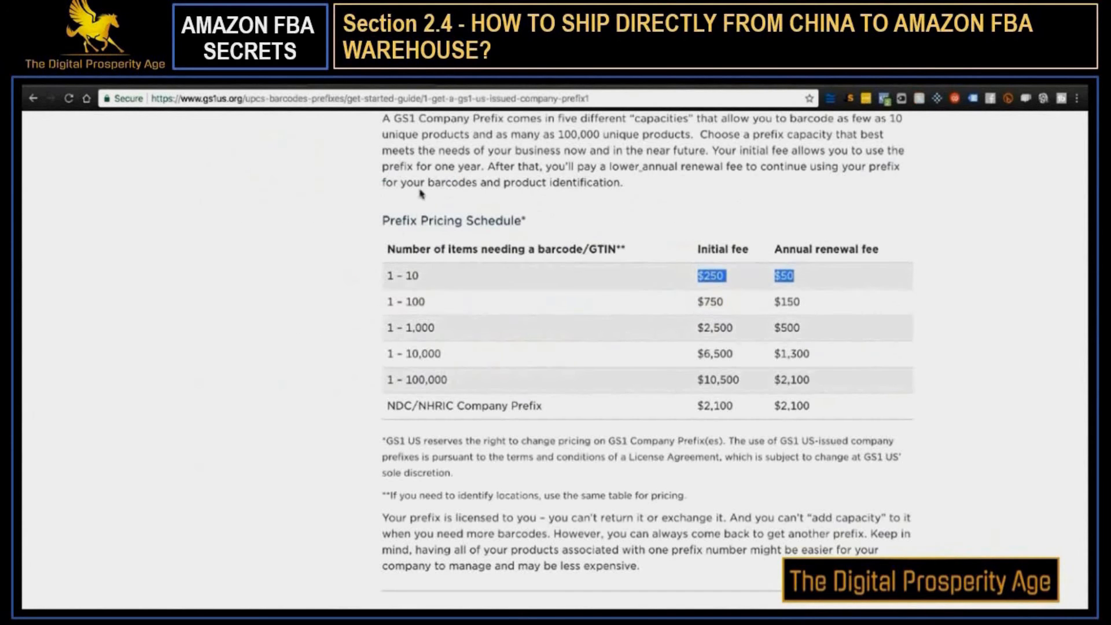
click(589, 85)
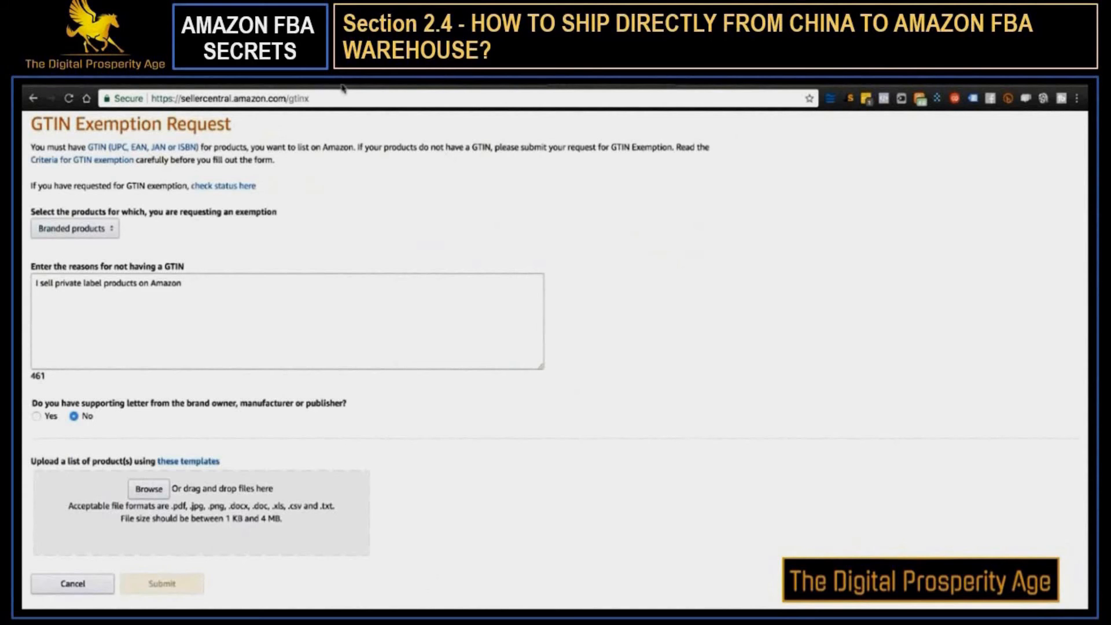
triple_click(107, 125)
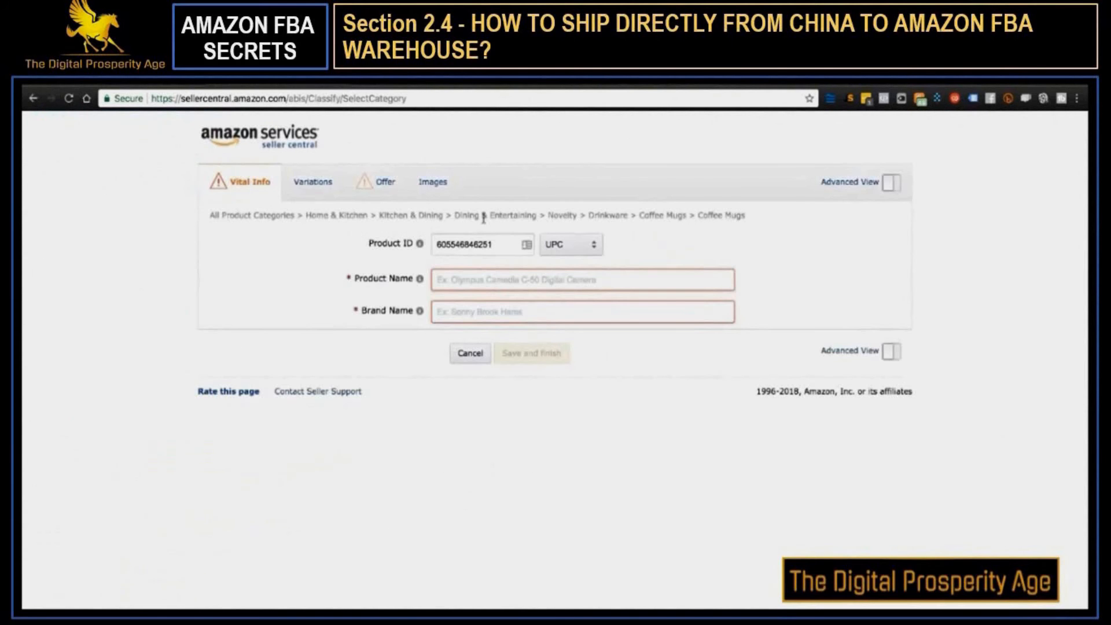
Enter "Coffee Mug for Mom" as the product name and "Coffee Mugzzz" as the brand name
click(459, 280)
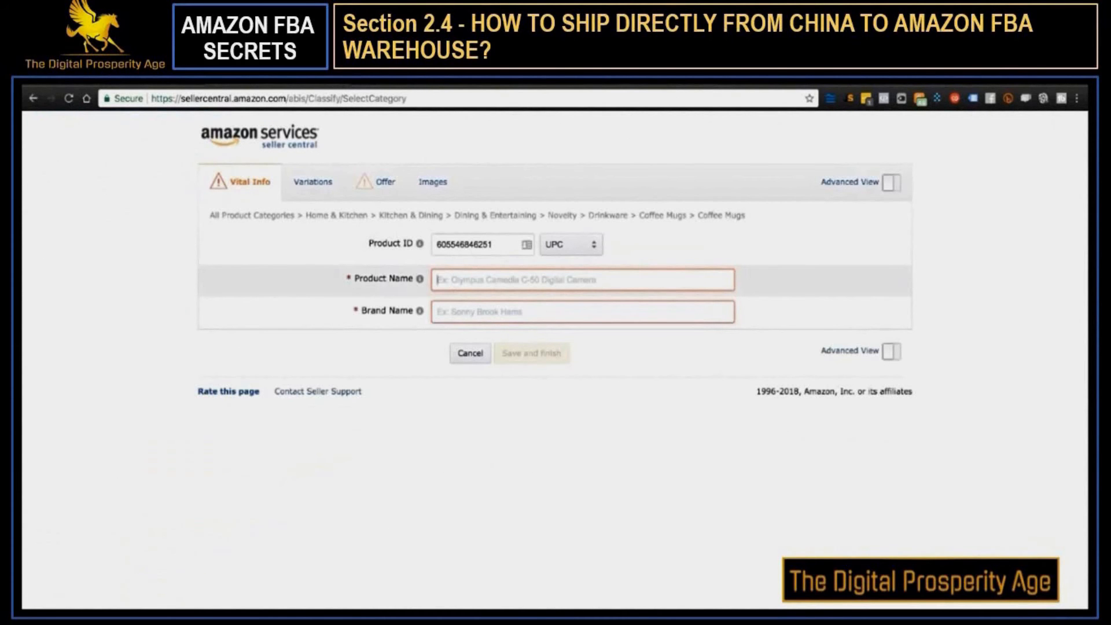
text(Coffee Mug for Mom)
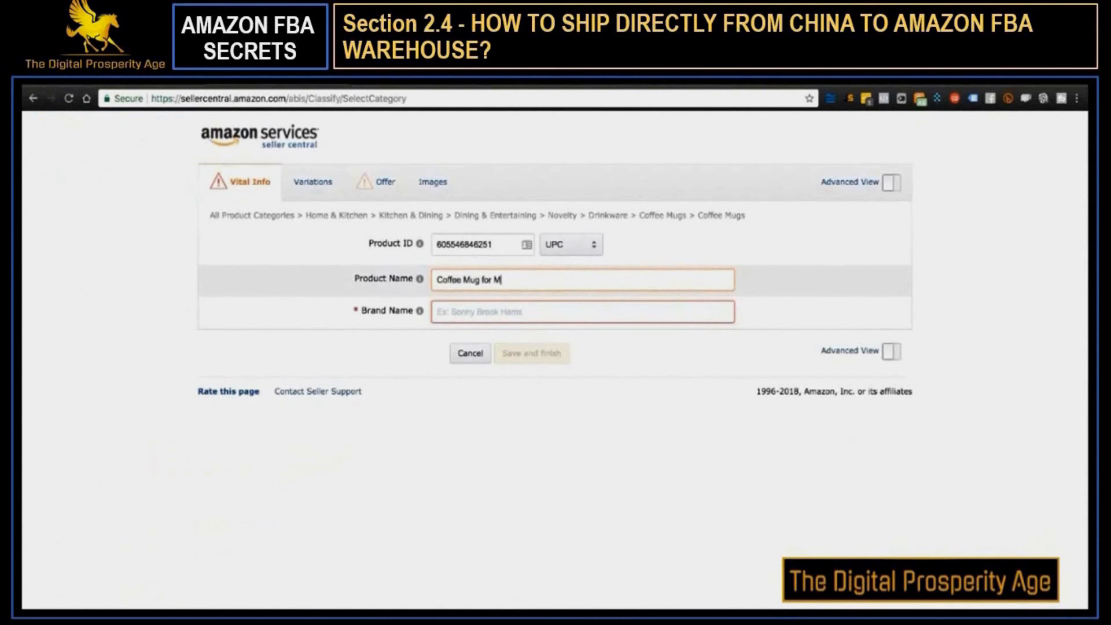
key(Tab)
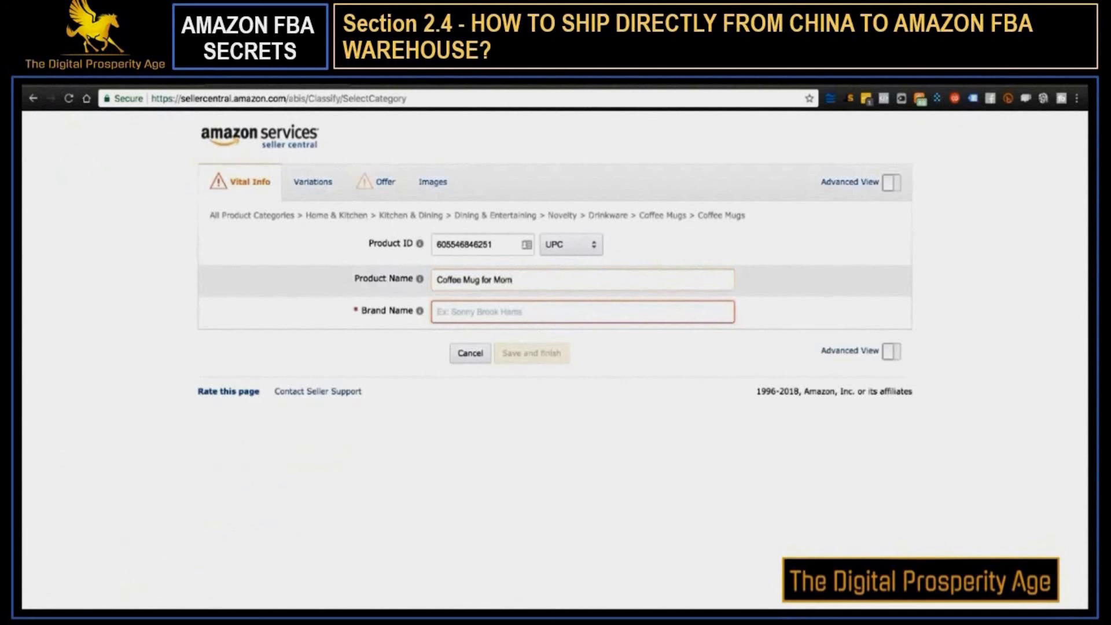
text(Coffee Mugzzz)
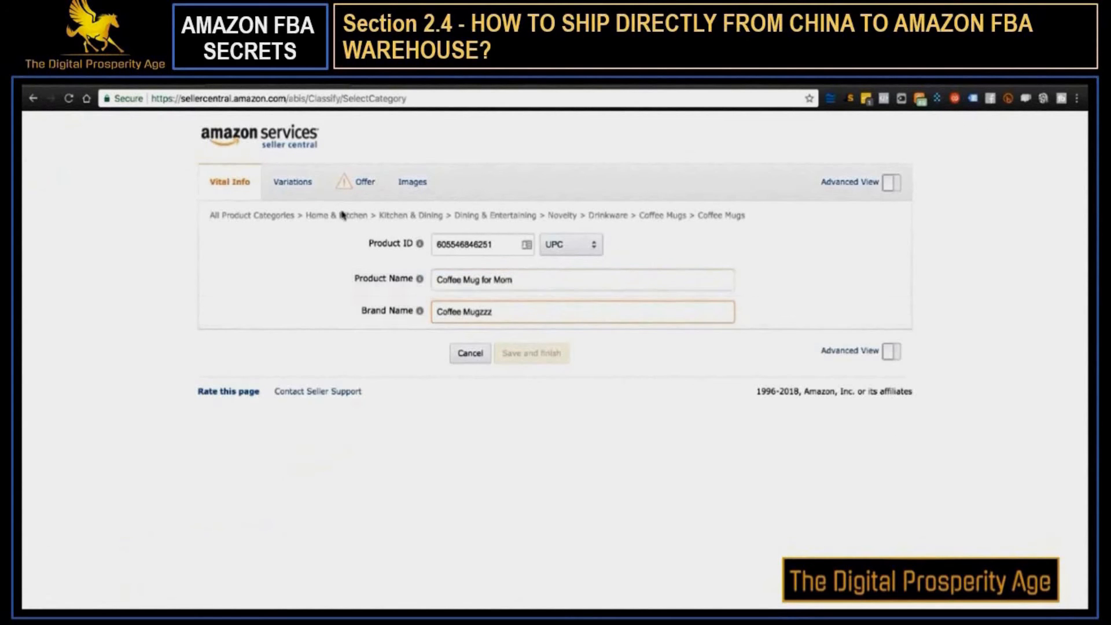
Complete the offer with a price of $19.99 and condition New, save the listing and continue to the inventory list
click(355, 181)
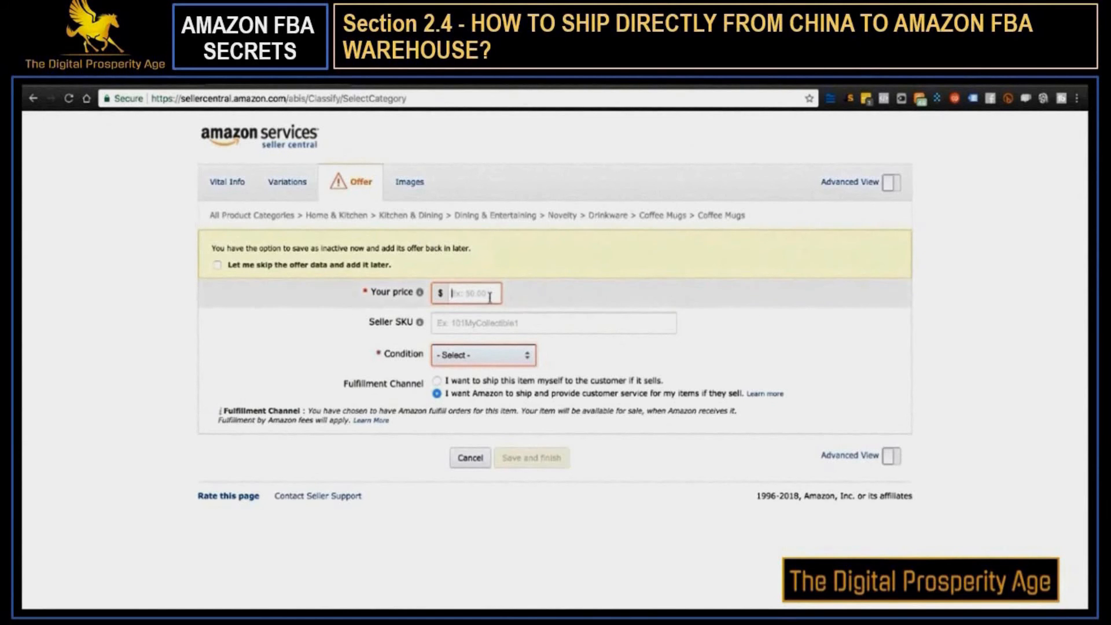
text(19.99)
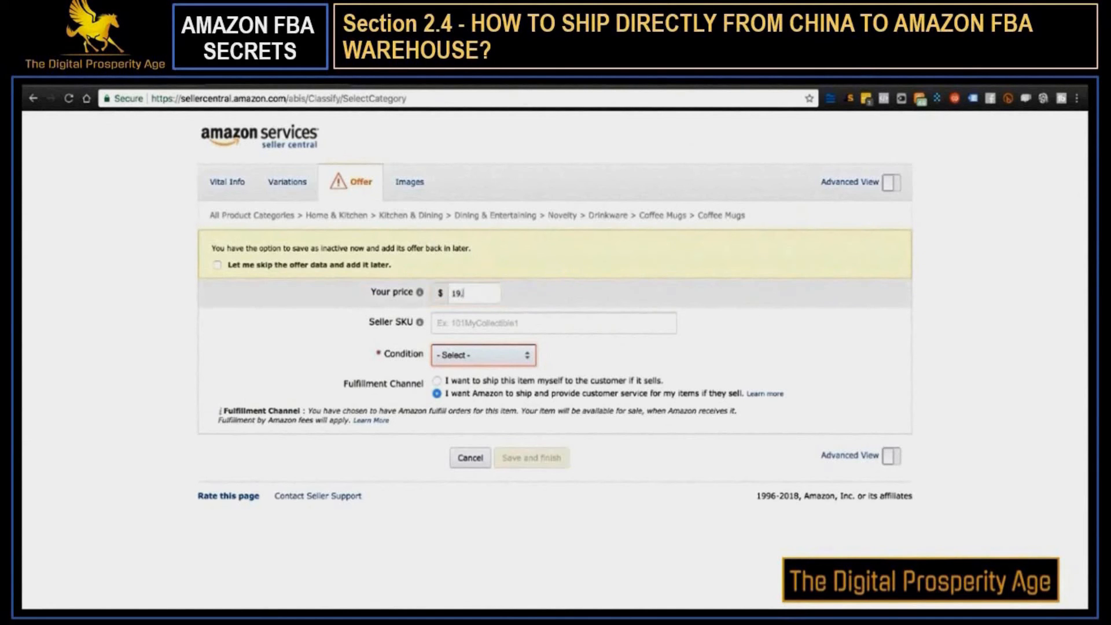
click(486, 358)
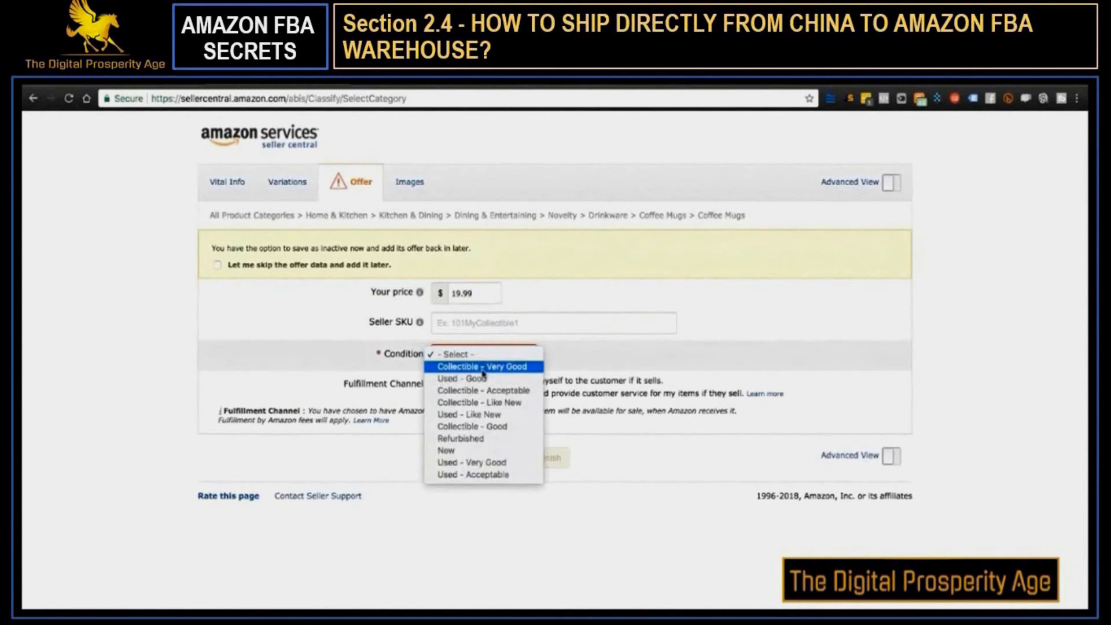
click(485, 451)
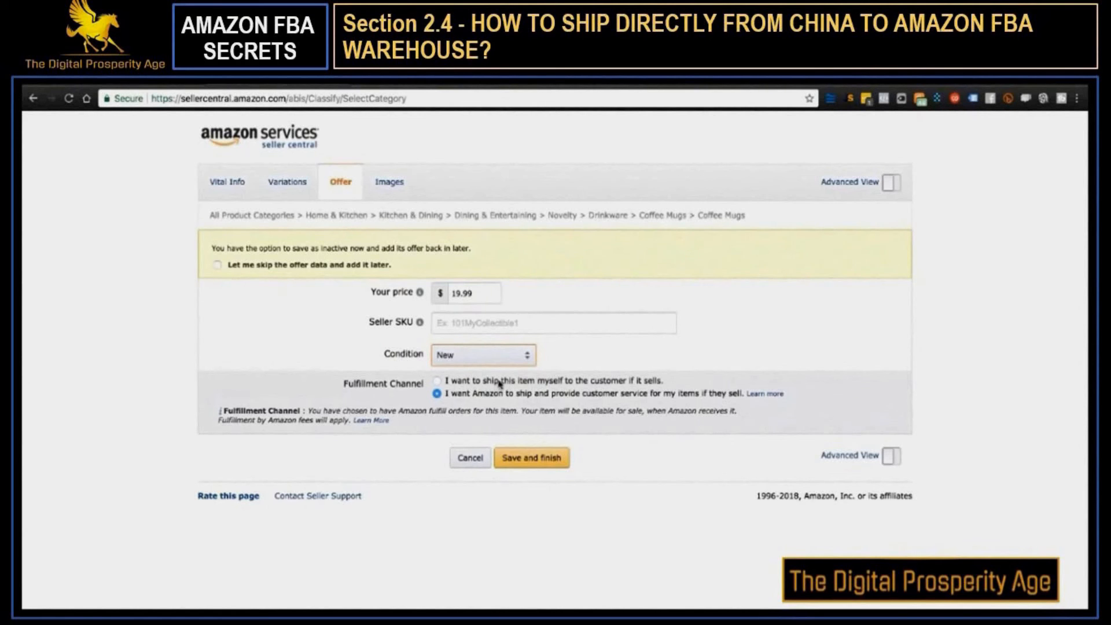
click(528, 457)
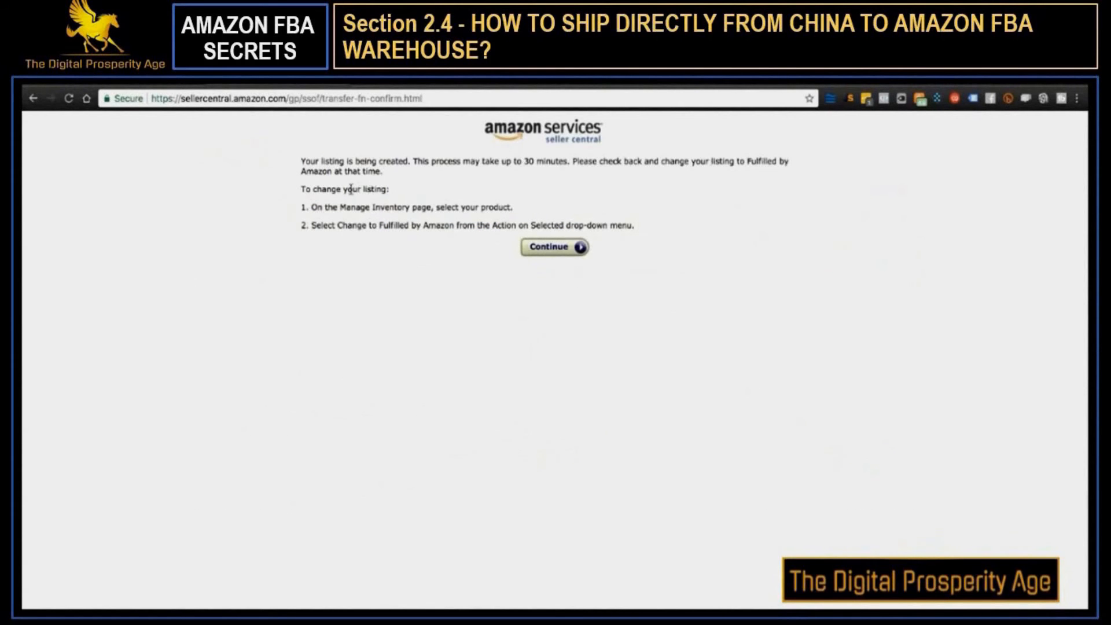
click(537, 251)
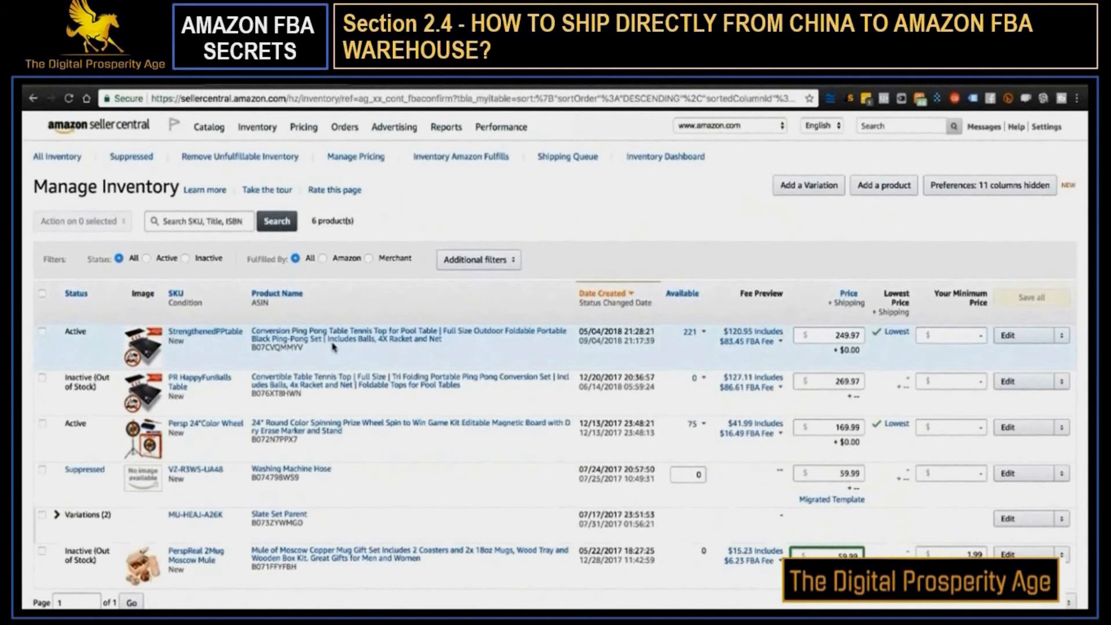
Try to print item labels for the Coffee Mug for Mom listing, and return to the inventory list
click(41, 331)
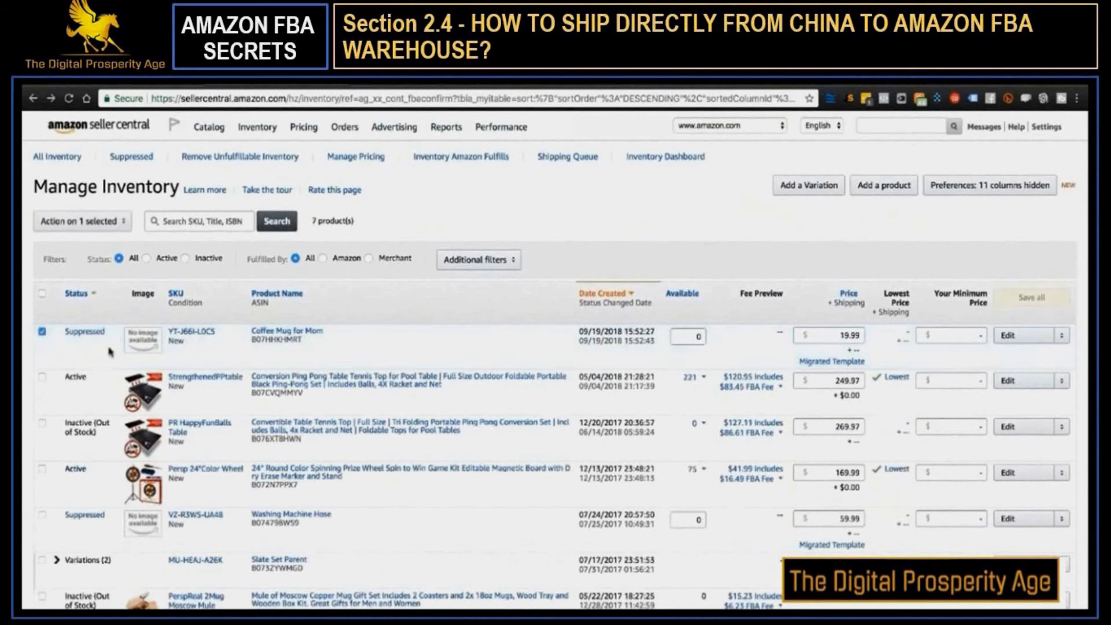
click(84, 221)
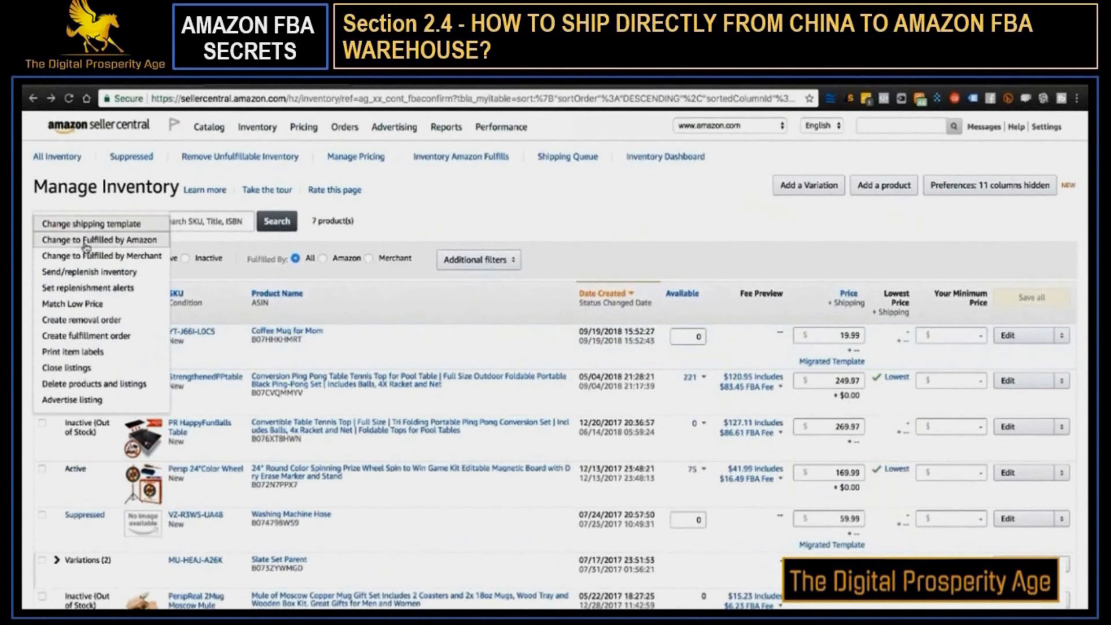
click(68, 354)
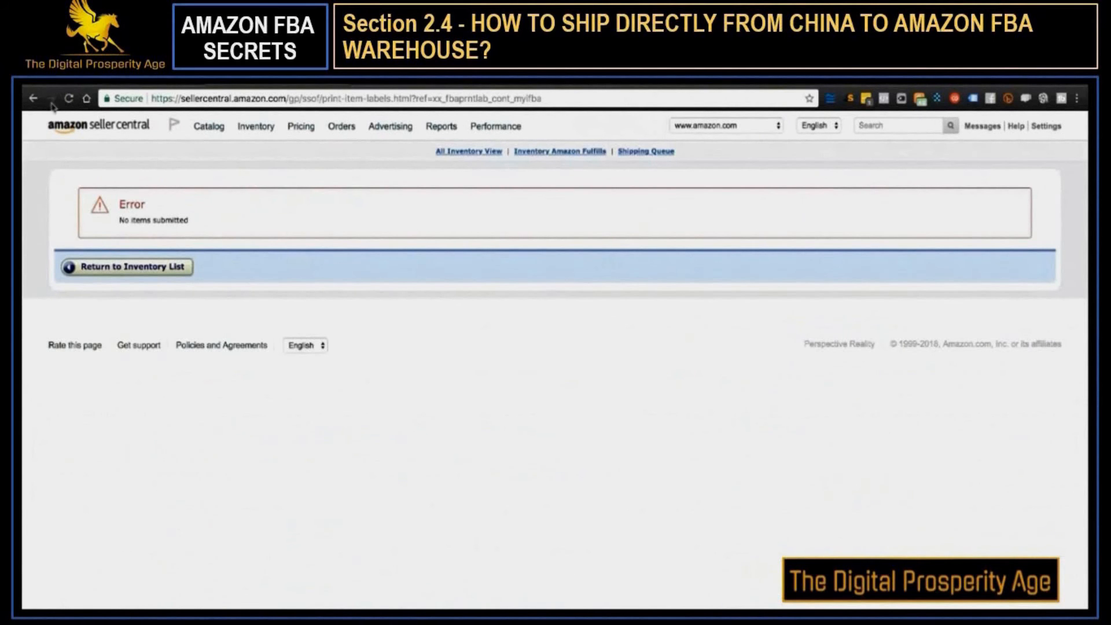
click(101, 267)
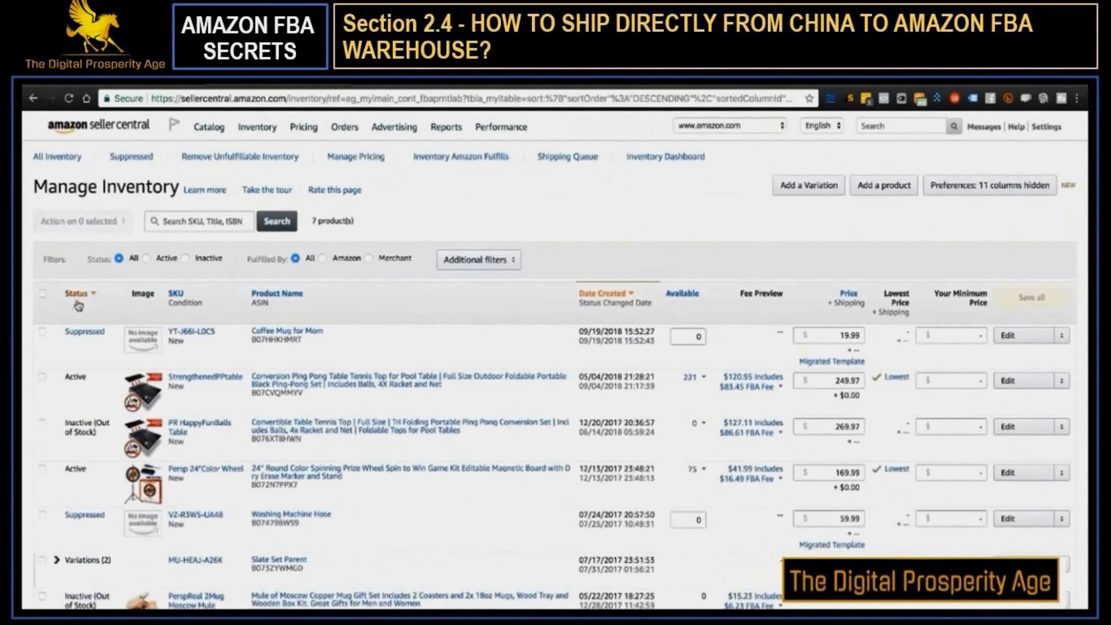
Change the Coffee Mug for Mom listing to Fulfilled by Amazon, choosing to convert it and send inventory
click(43, 331)
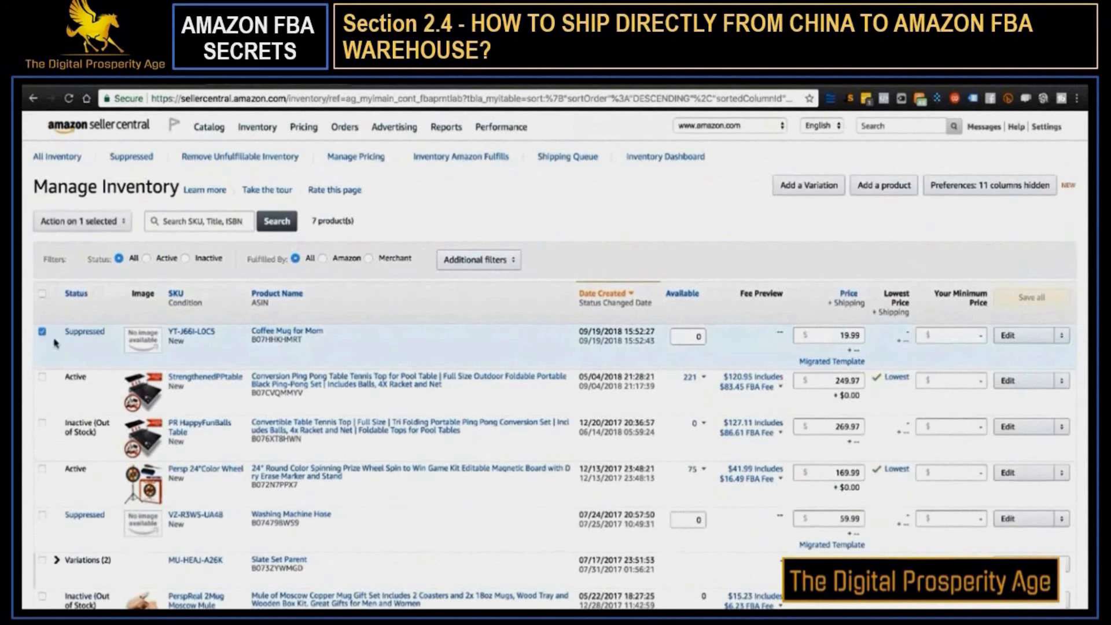
click(87, 221)
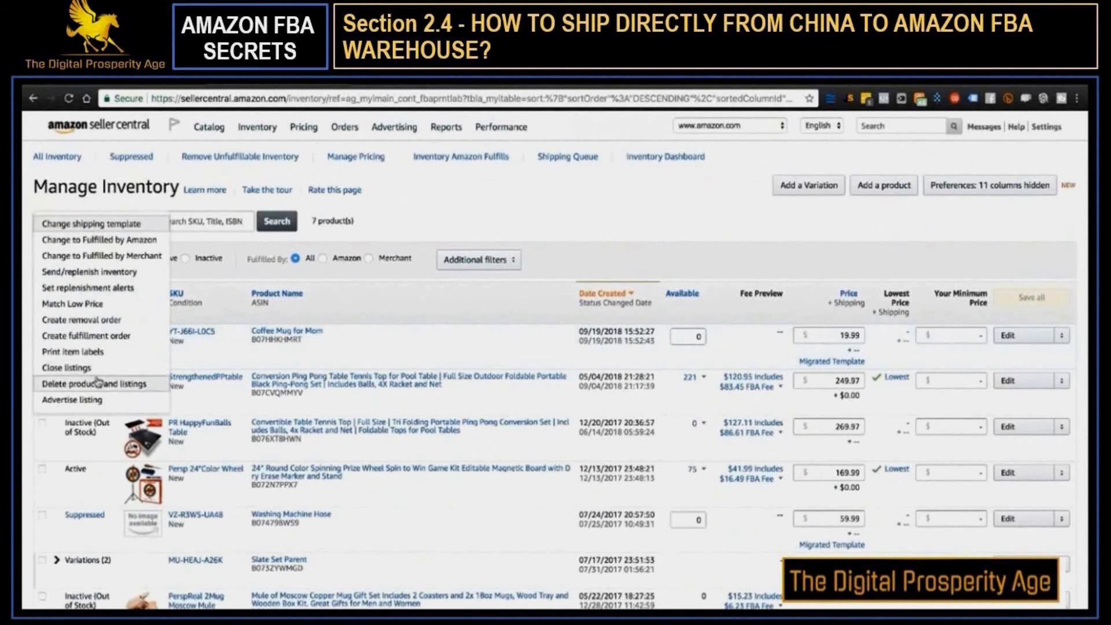
click(123, 237)
click(110, 225)
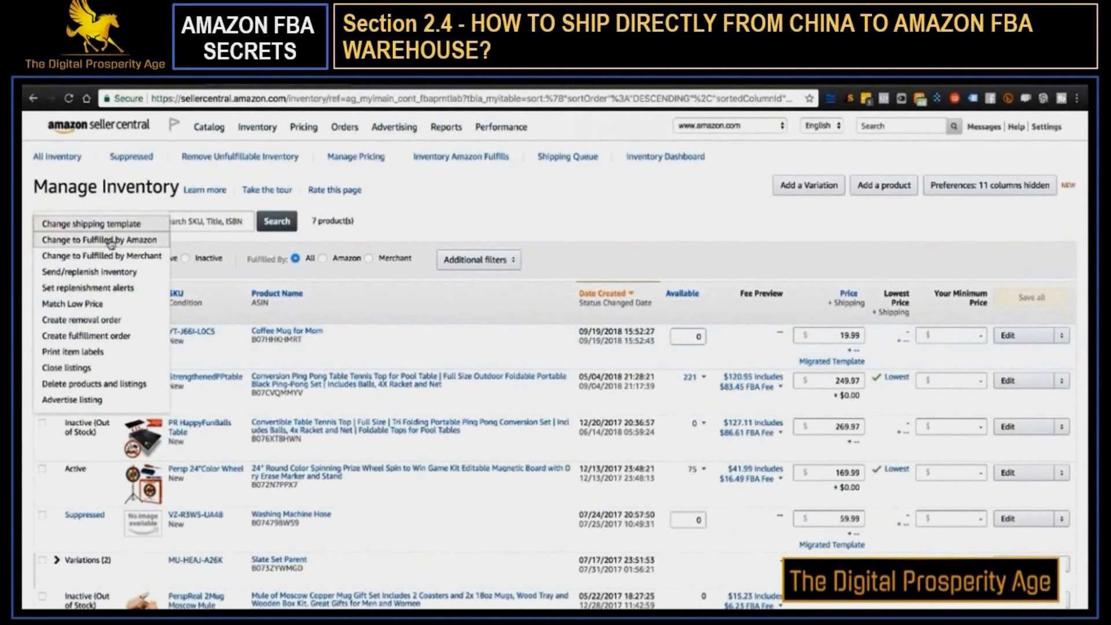
click(111, 242)
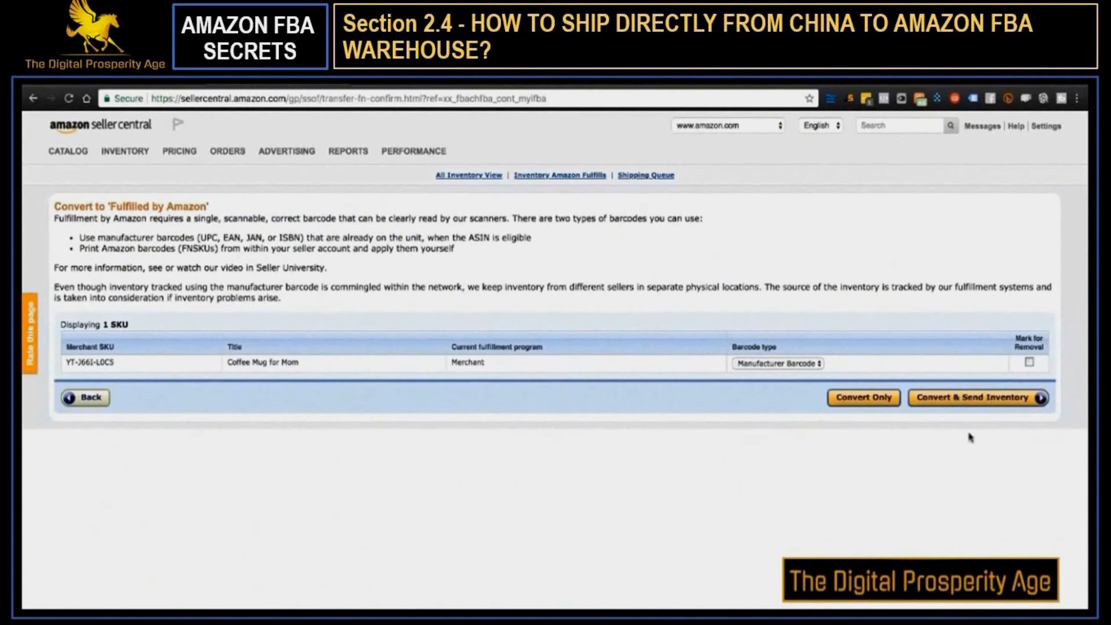
click(983, 400)
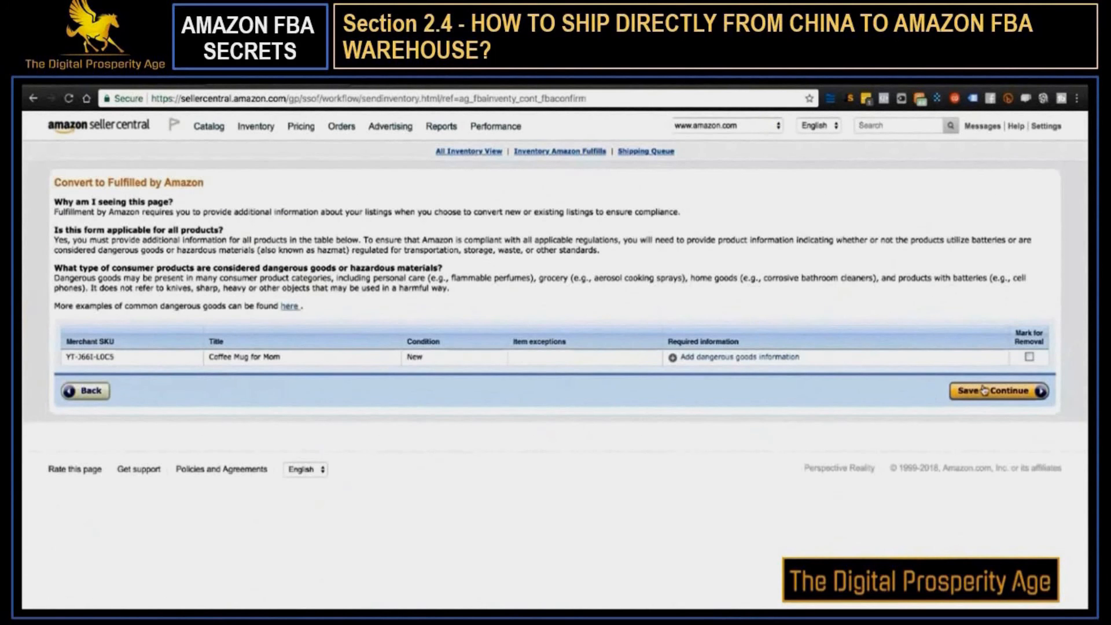
Submit the mug's required dangerous goods information, answering No for batteries and No for hazardous material, and continue to the shipping plan
click(984, 390)
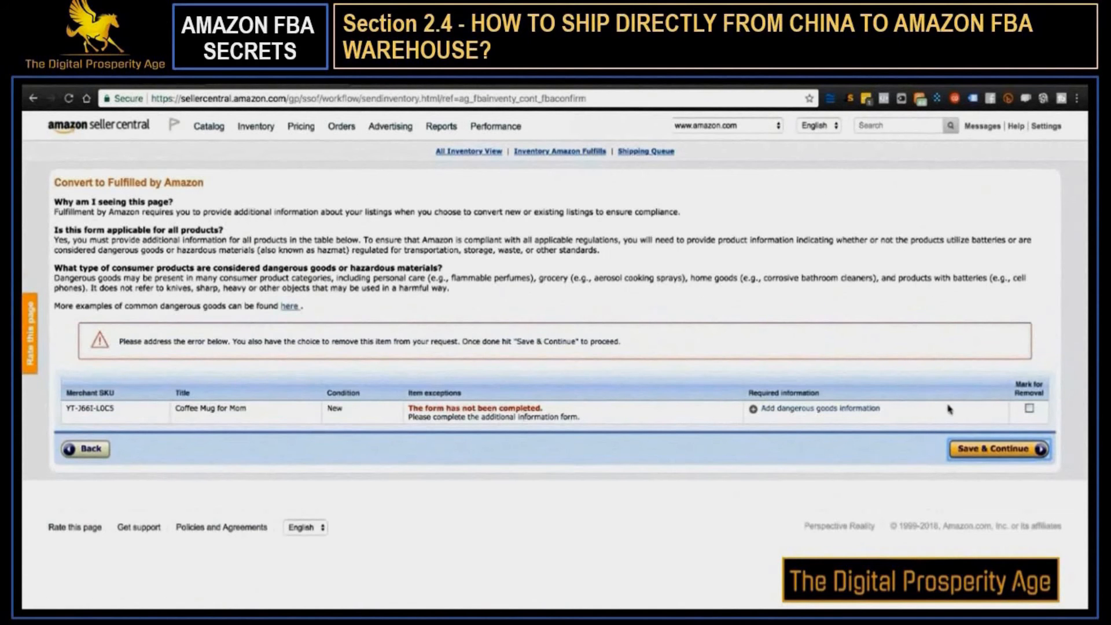
click(799, 410)
scroll(577, 402, down, 3)
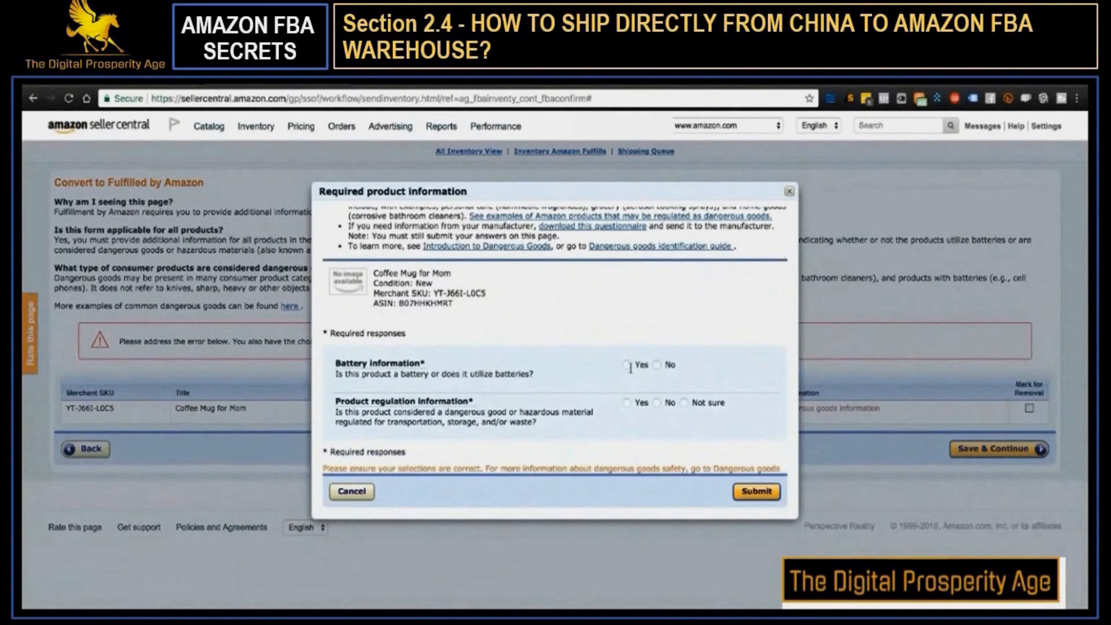
click(658, 365)
scroll(551, 391, down, 1)
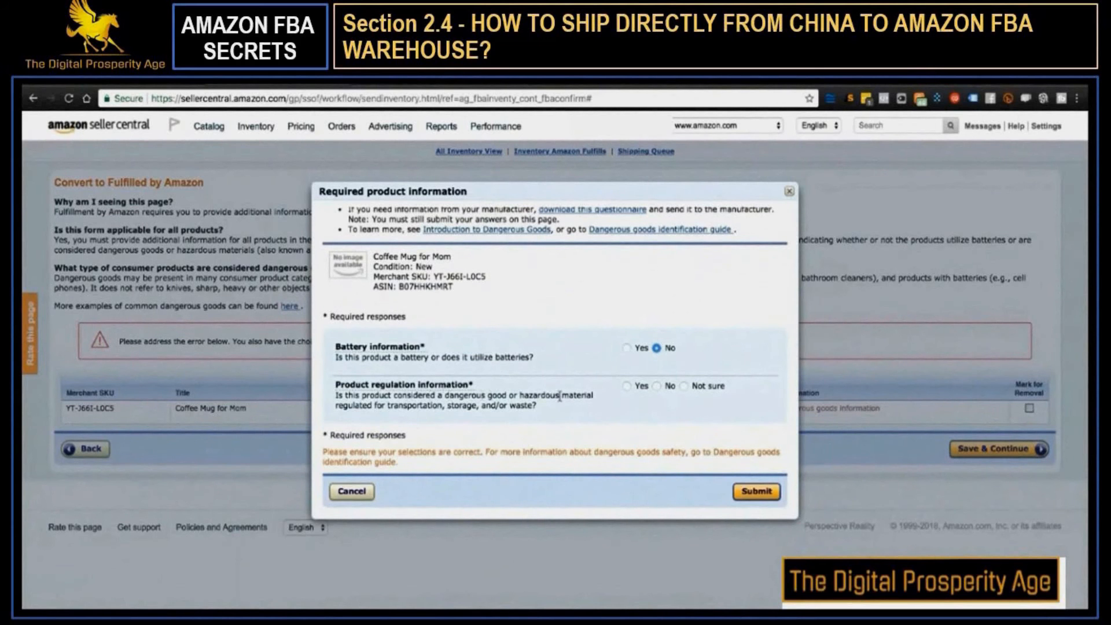
click(656, 386)
click(749, 487)
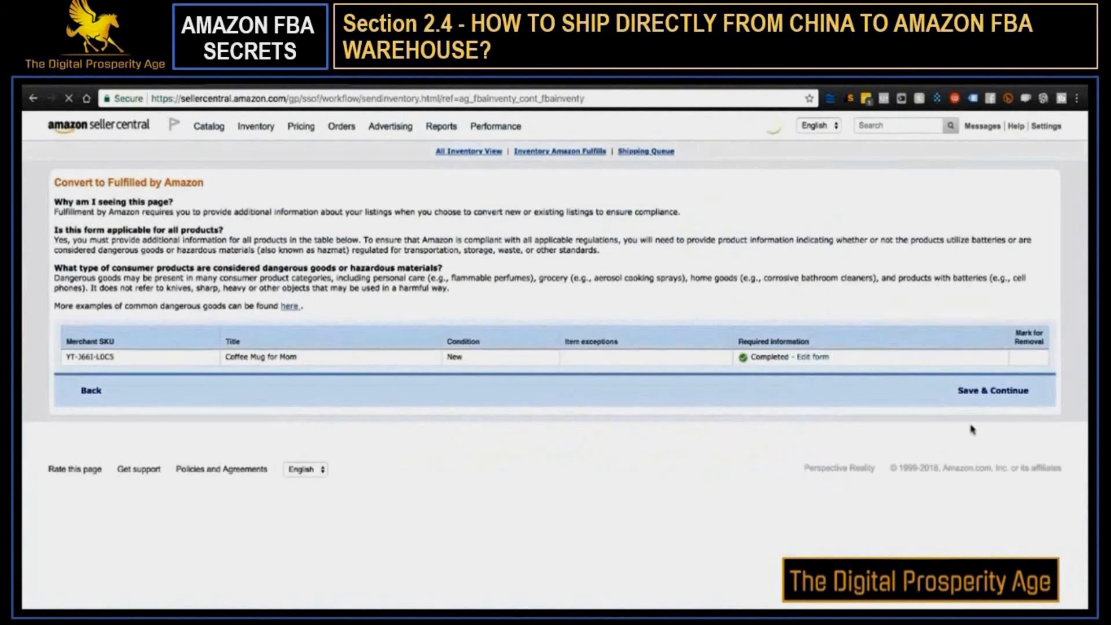
click(993, 393)
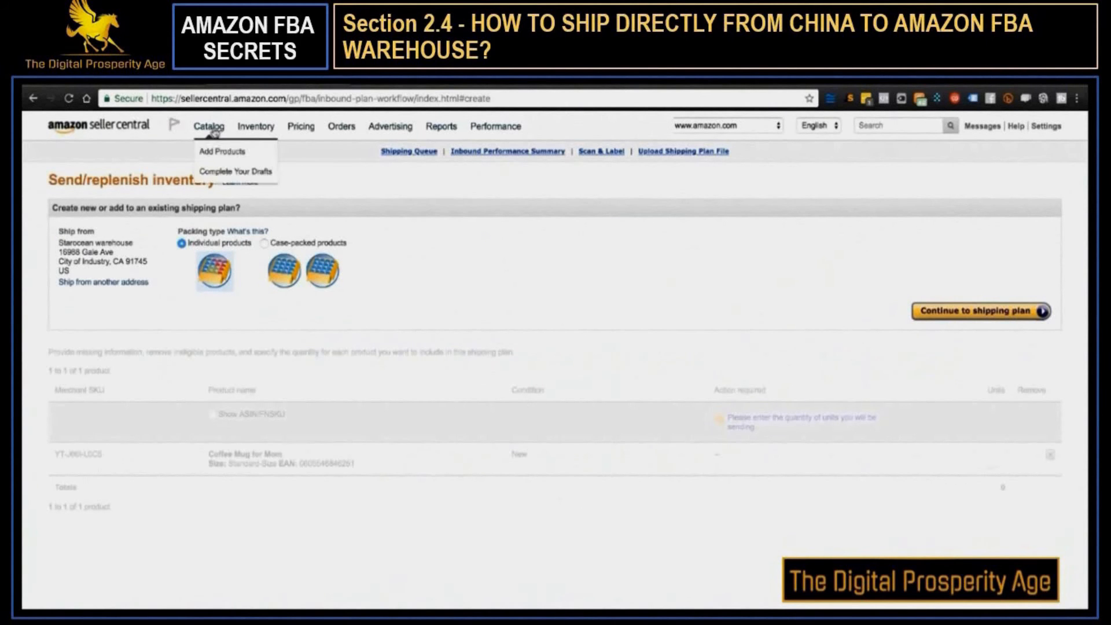
Return to Manage Inventory and generate one item label for the Coffee Mug for Mom listing on 30-up US Letter paper
mouse_move(259, 128)
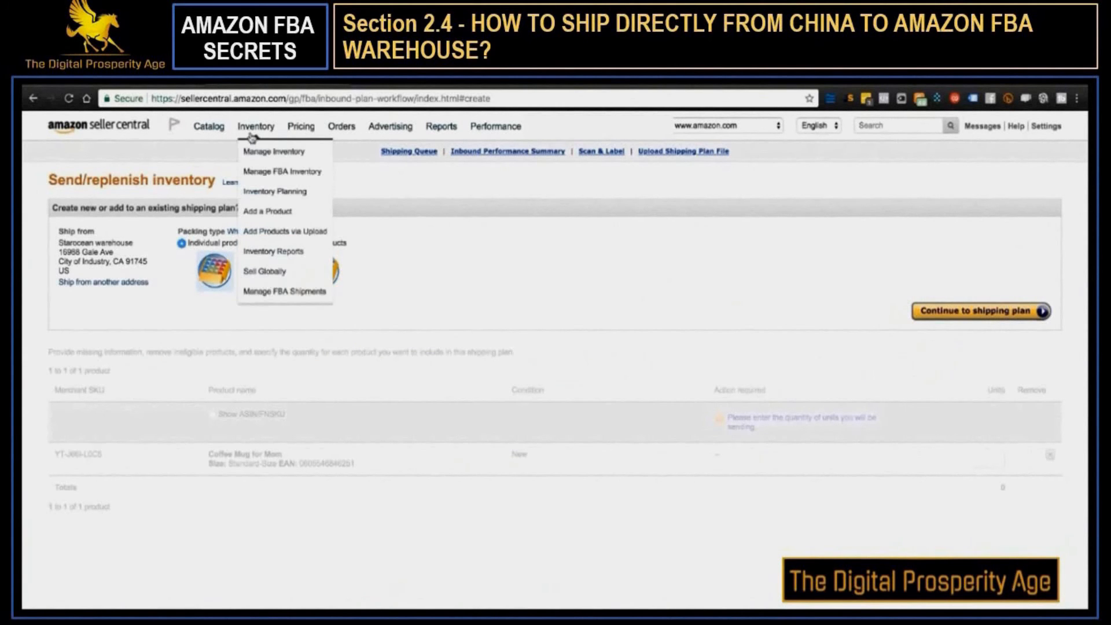
click(264, 152)
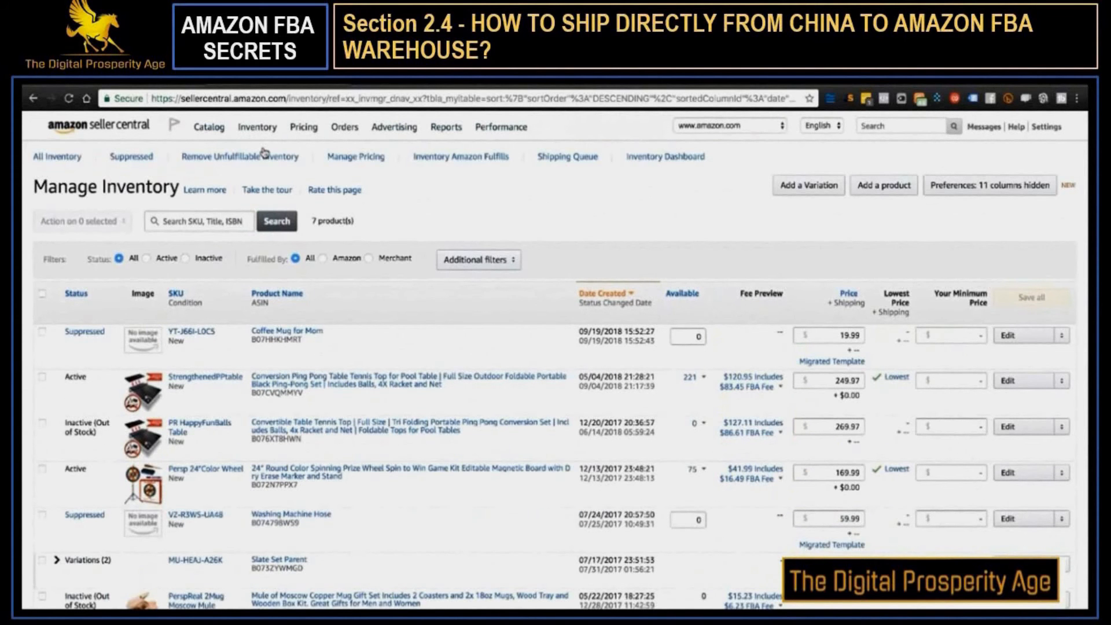
click(43, 335)
click(85, 222)
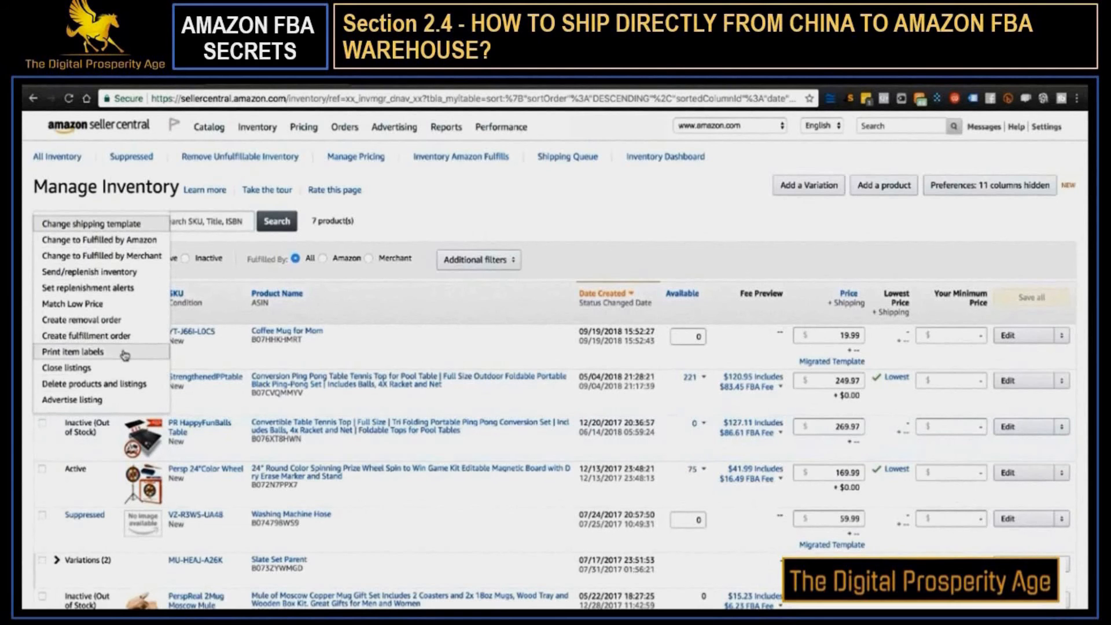
click(105, 357)
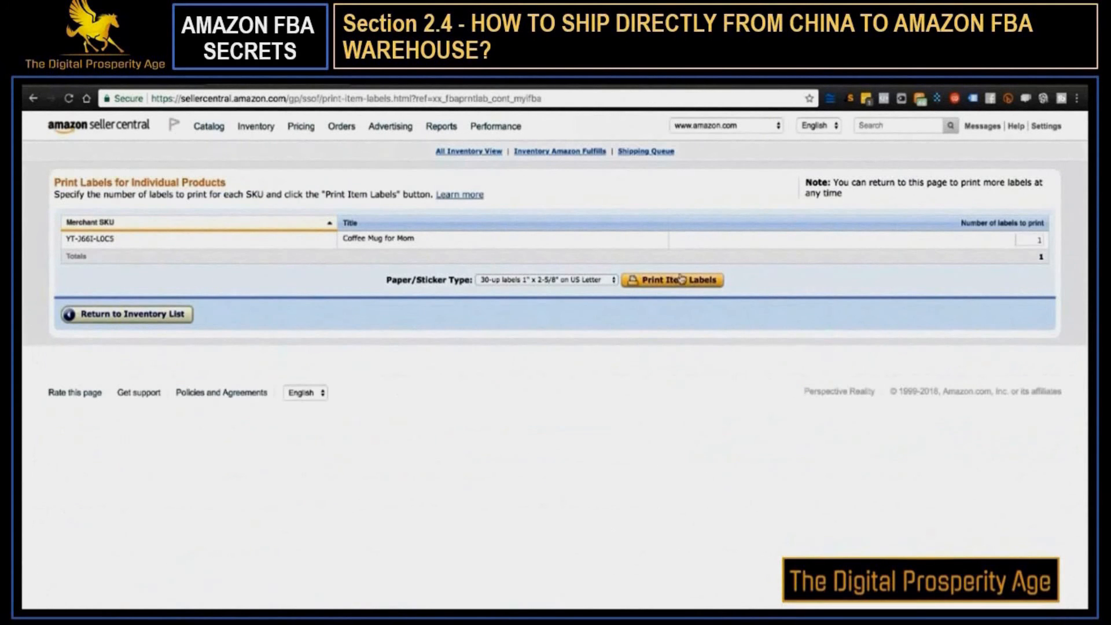
click(643, 287)
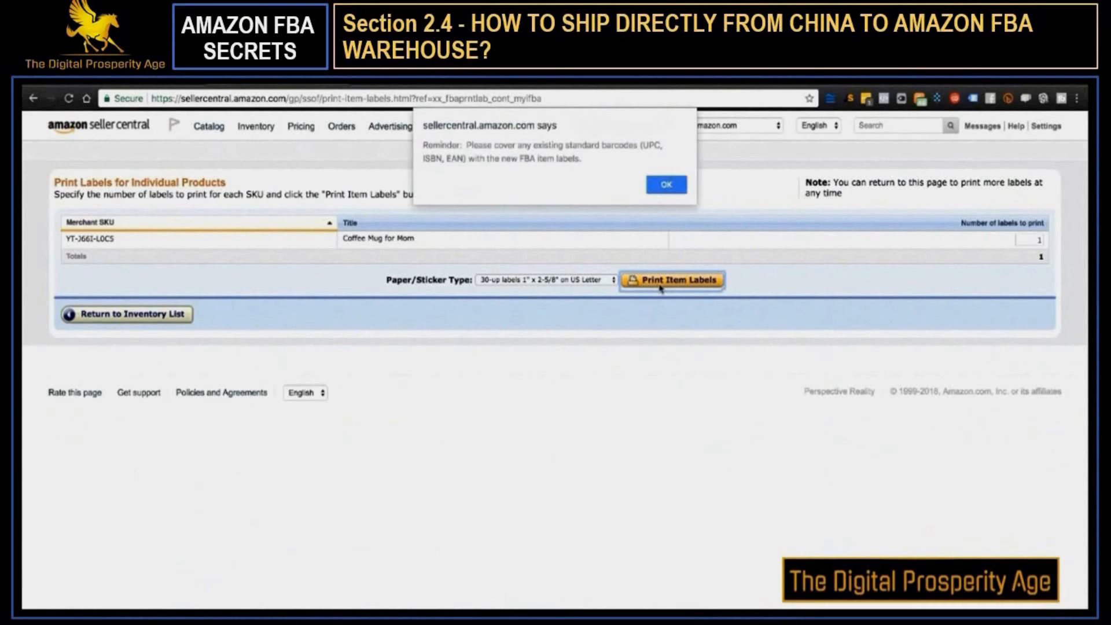
click(668, 184)
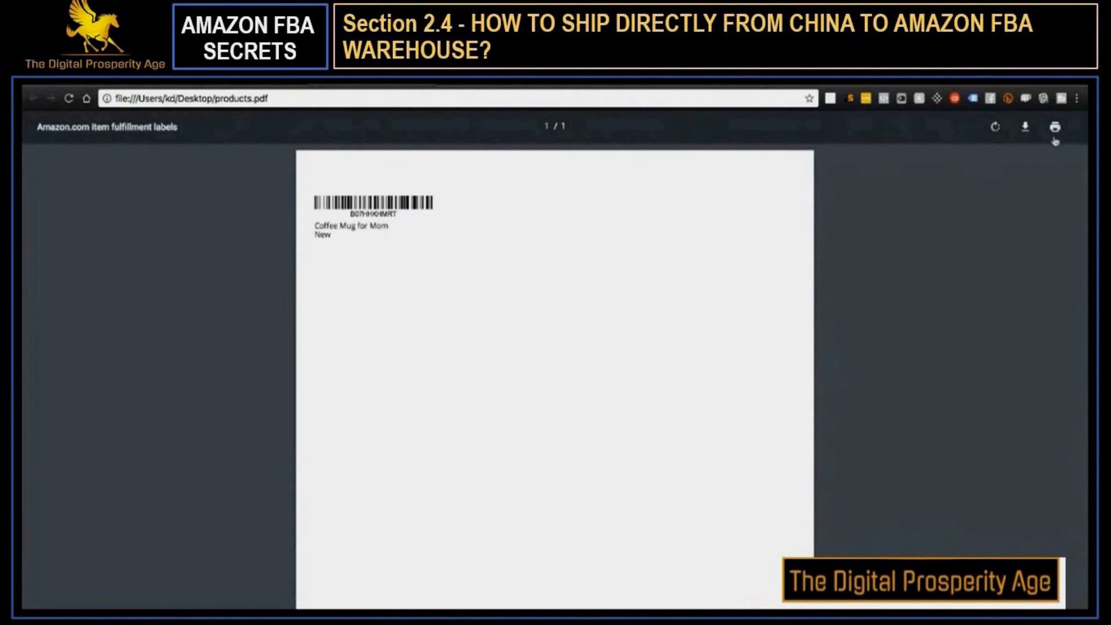
Save the item label PDF to the Desktop as "Coffee Mug FNSKU"
click(1025, 128)
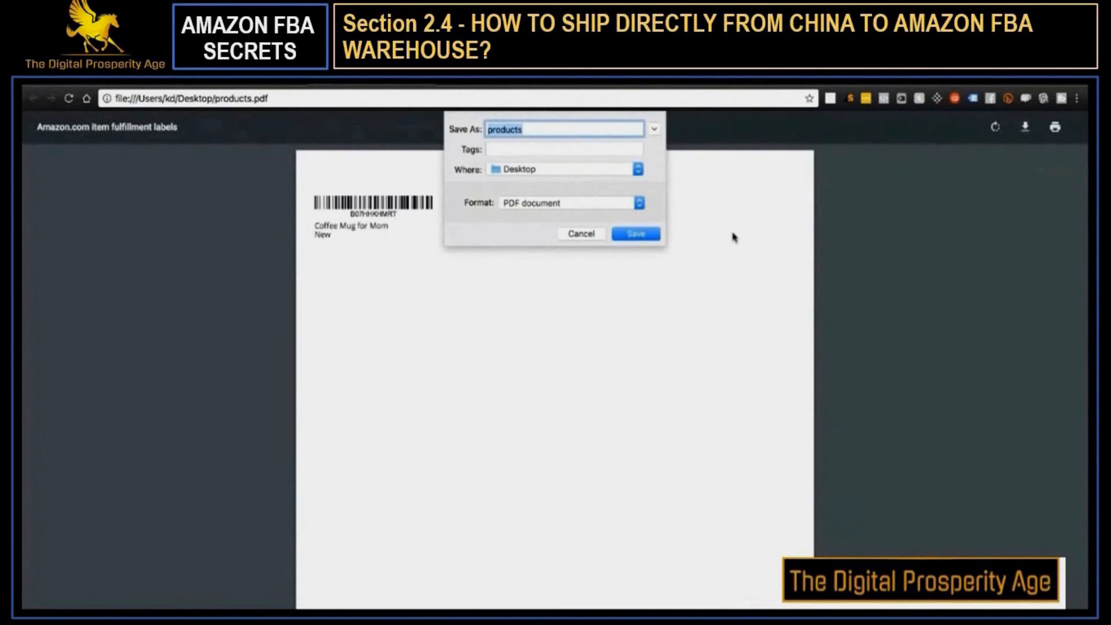
text(Coffee Mug FNSKU)
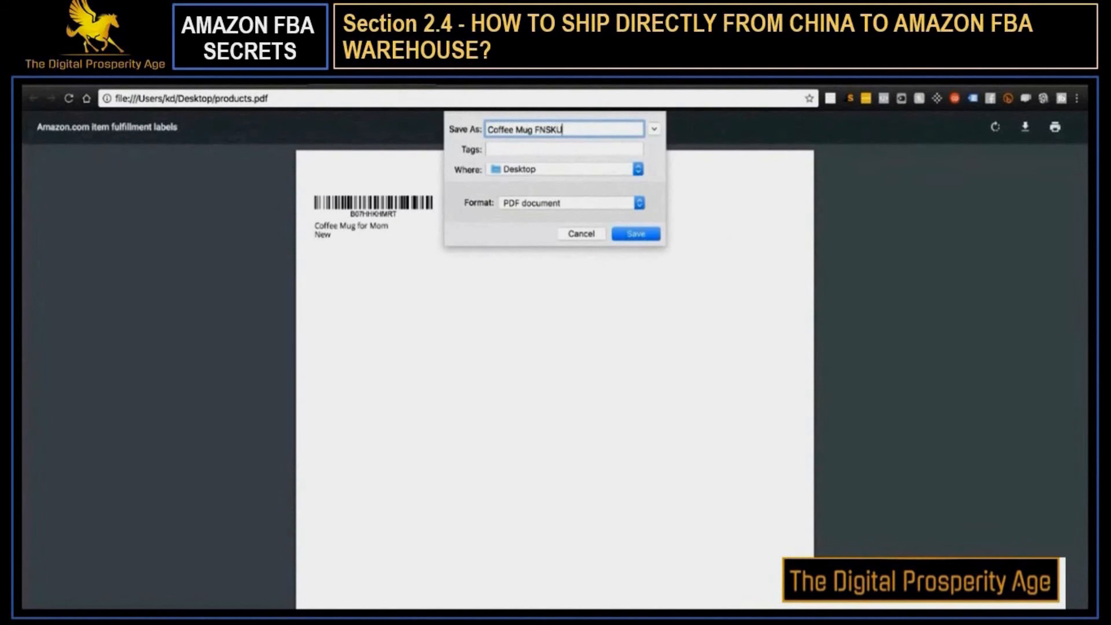
click(645, 234)
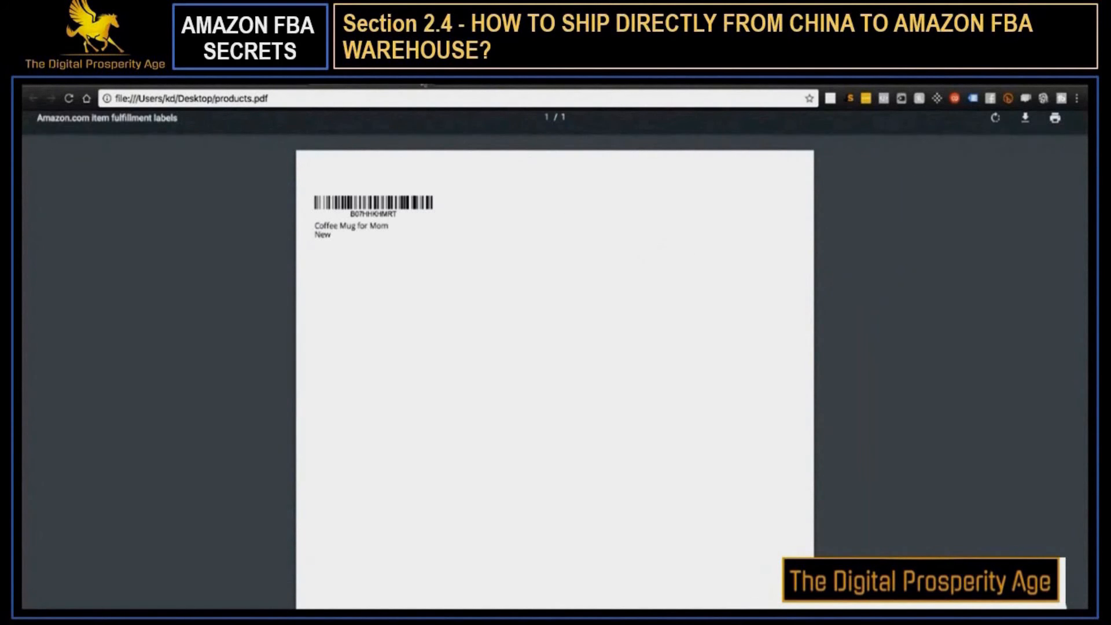
Return to Manage Inventory in Seller Central and start Send/replenish inventory for the Coffee Mug for Mom listing
click(428, 83)
mouse_move(252, 140)
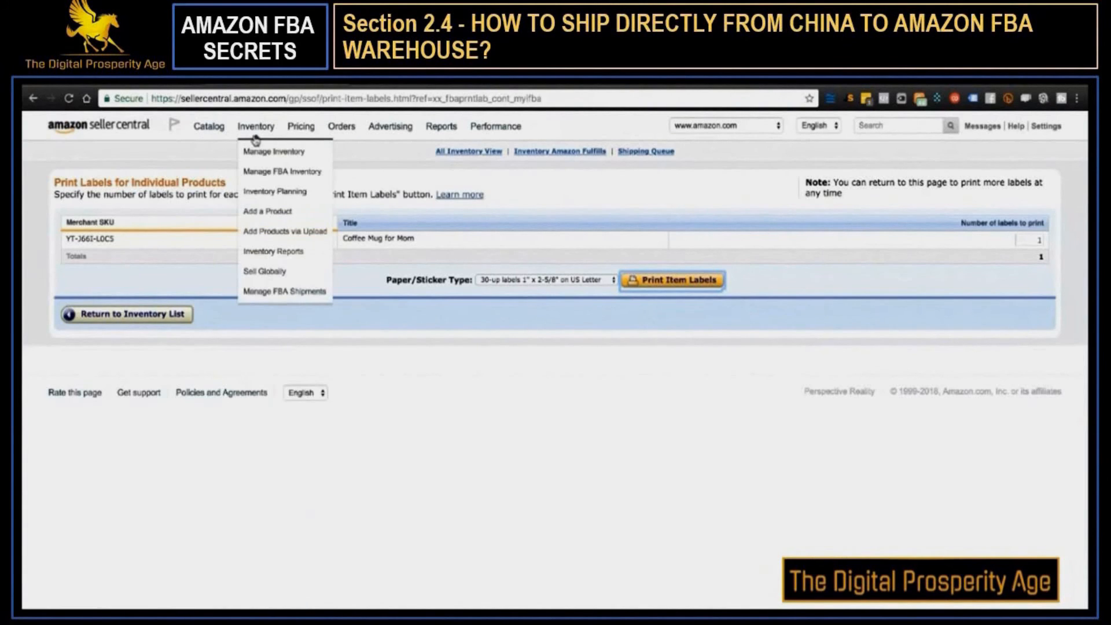
click(262, 152)
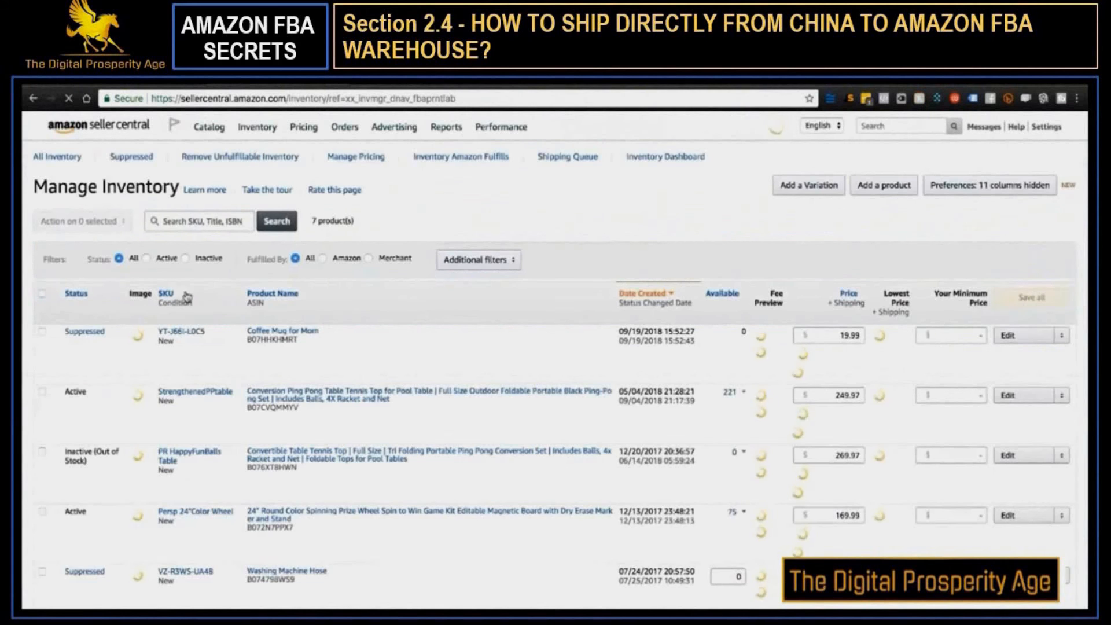
click(41, 332)
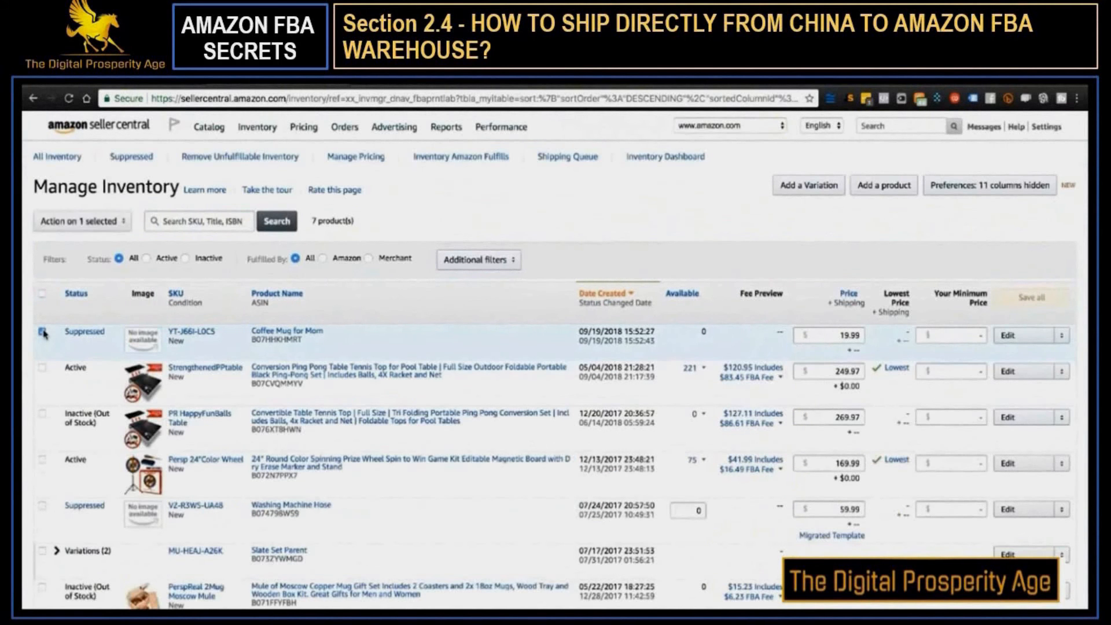
click(84, 228)
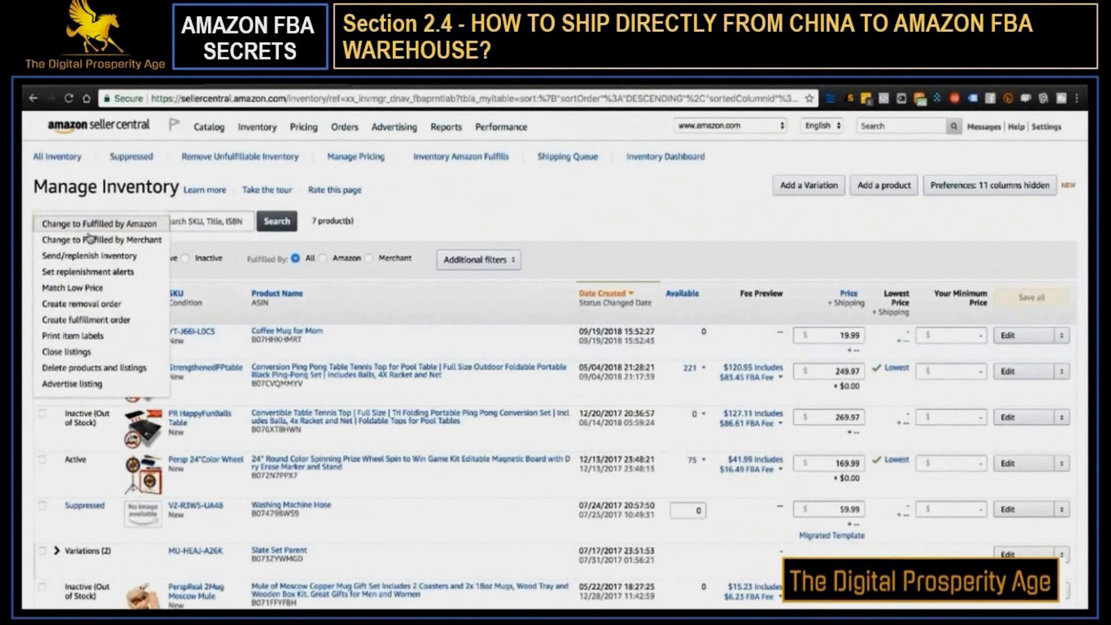
click(84, 227)
click(84, 225)
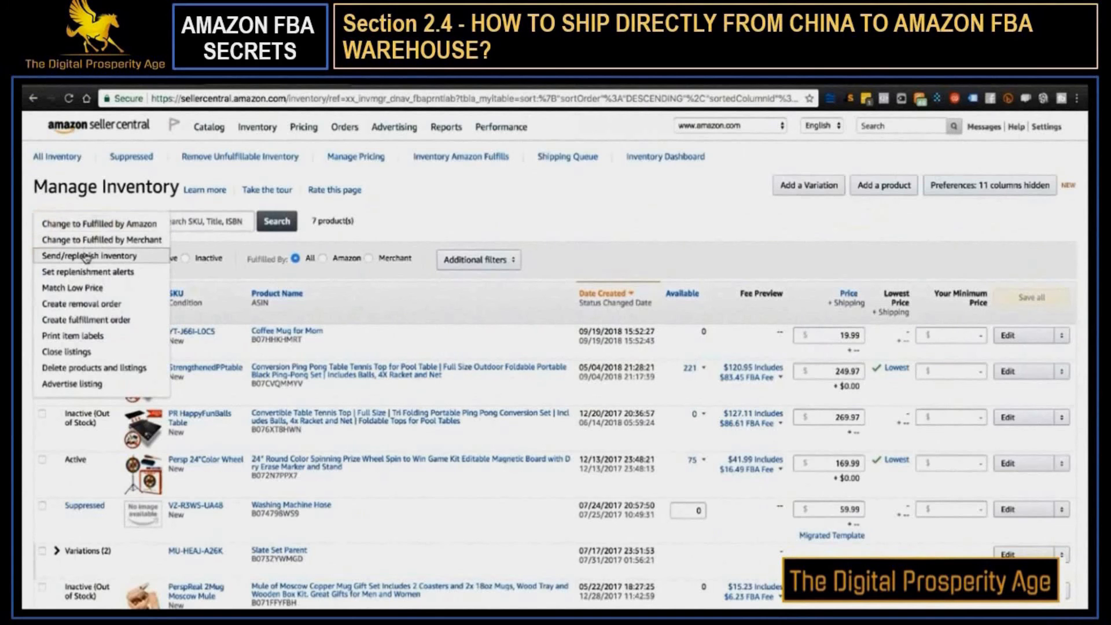
click(85, 256)
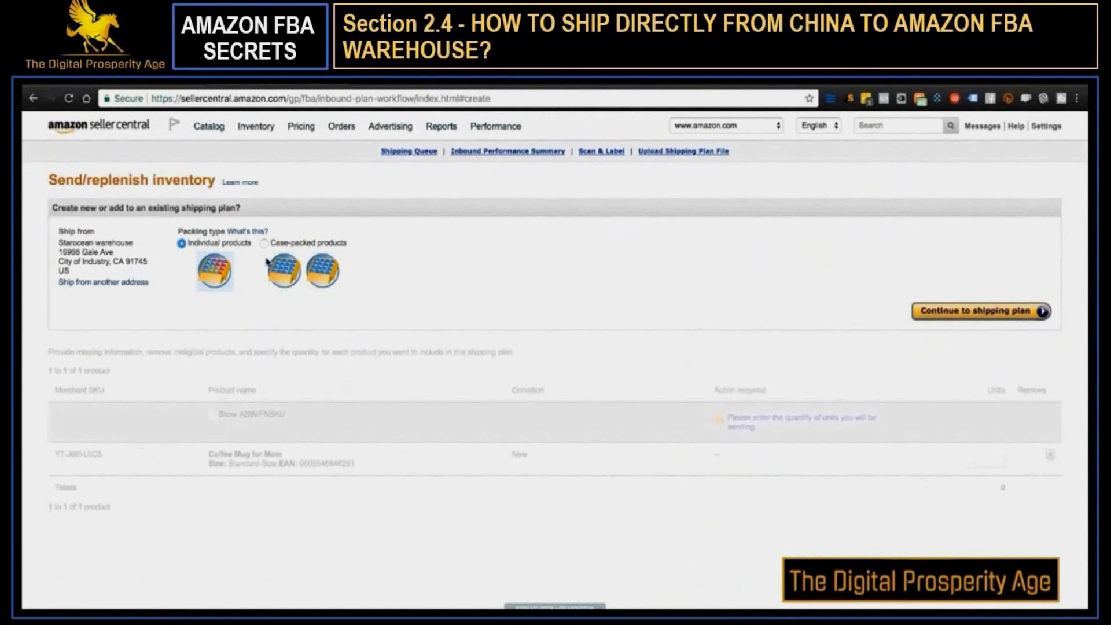
Check the packing type help, choose case-packed products, continue to the shipping plan and close the help pane
click(244, 231)
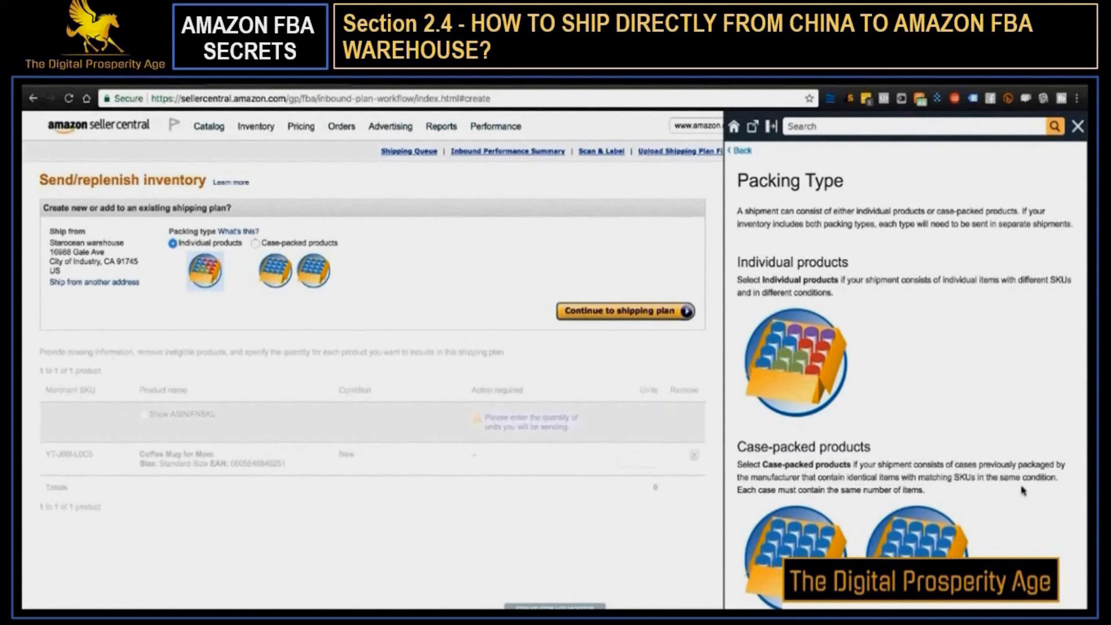
click(257, 244)
click(598, 313)
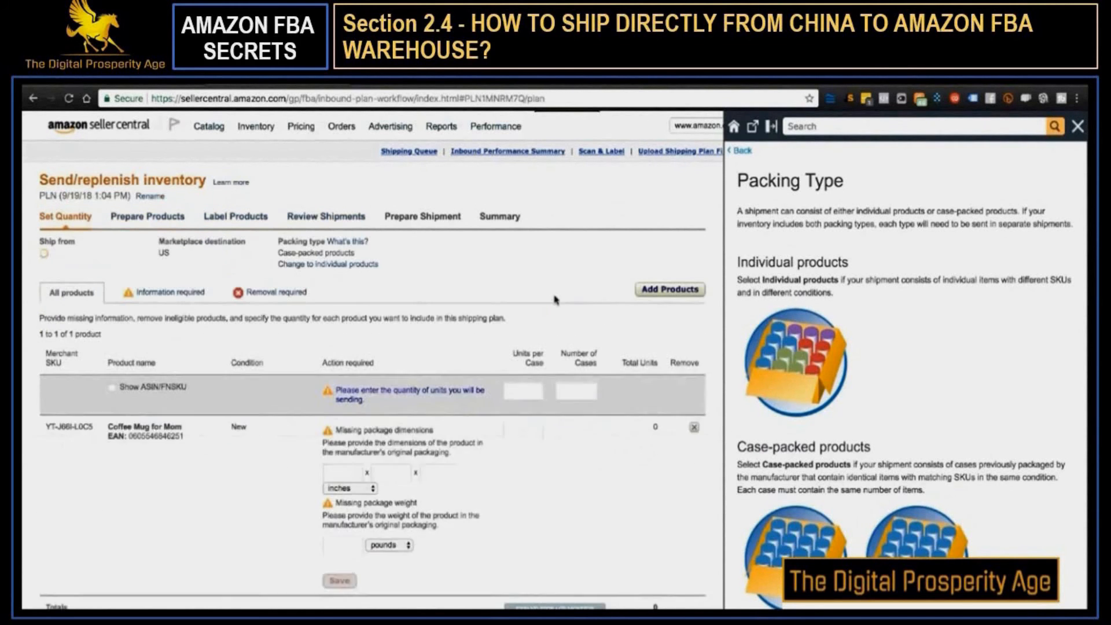
scroll(441, 241, down, 1)
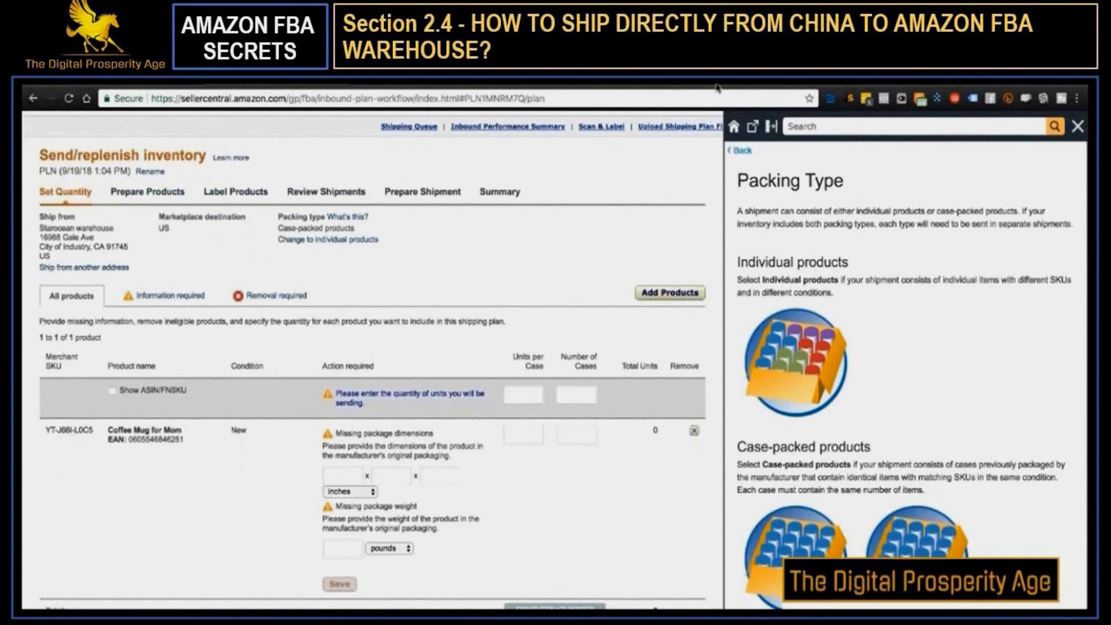
click(1077, 127)
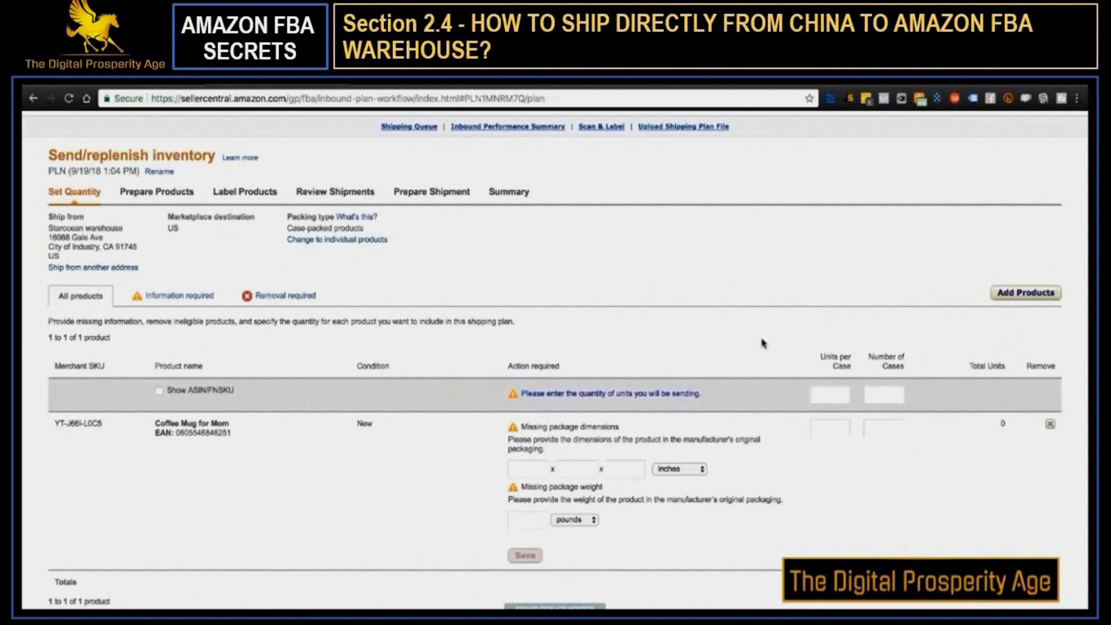
Set the Coffee Mug for Mom quantity to 48 units per case and 4 cases
click(824, 396)
text(48)
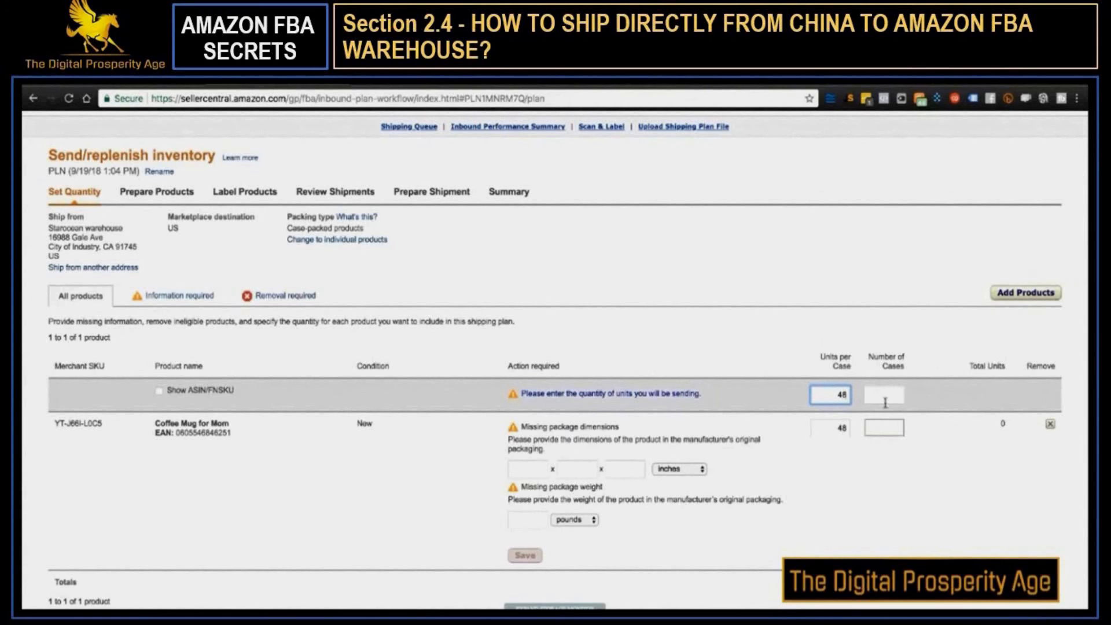
click(886, 429)
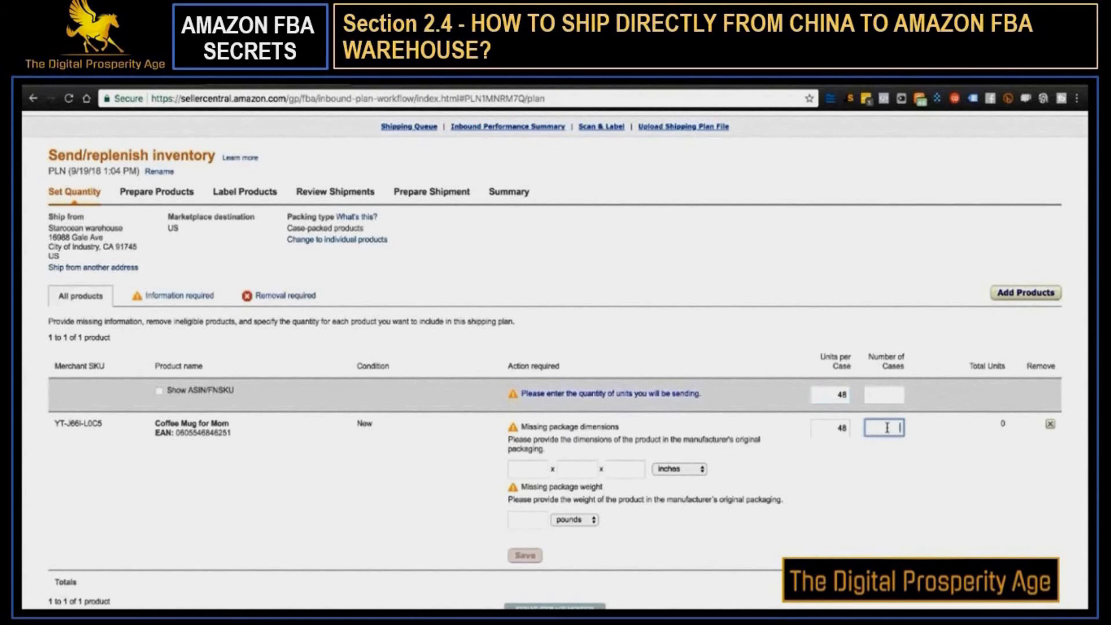
text(4)
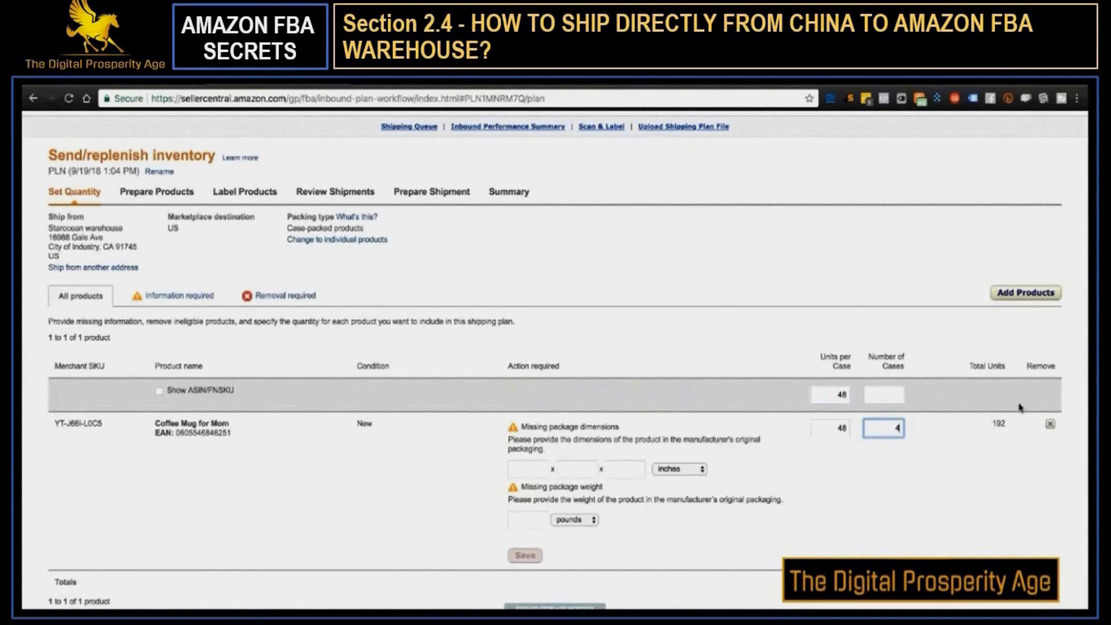
Enter the mug's missing package dimensions as 12 x 4 x 6 inches
scroll(924, 438, down, 2)
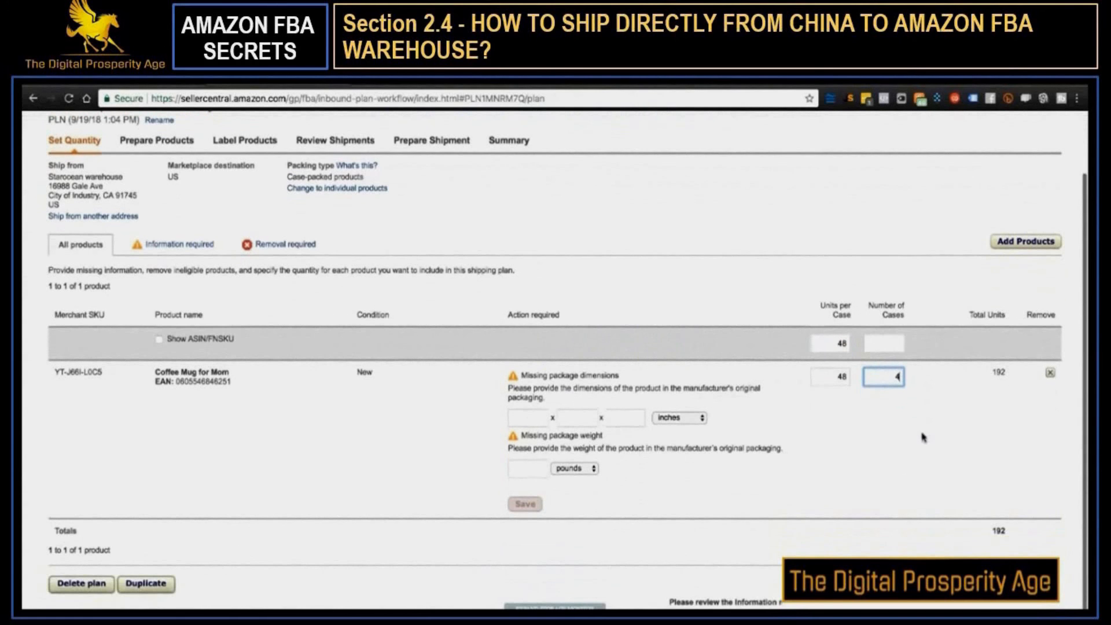
click(529, 419)
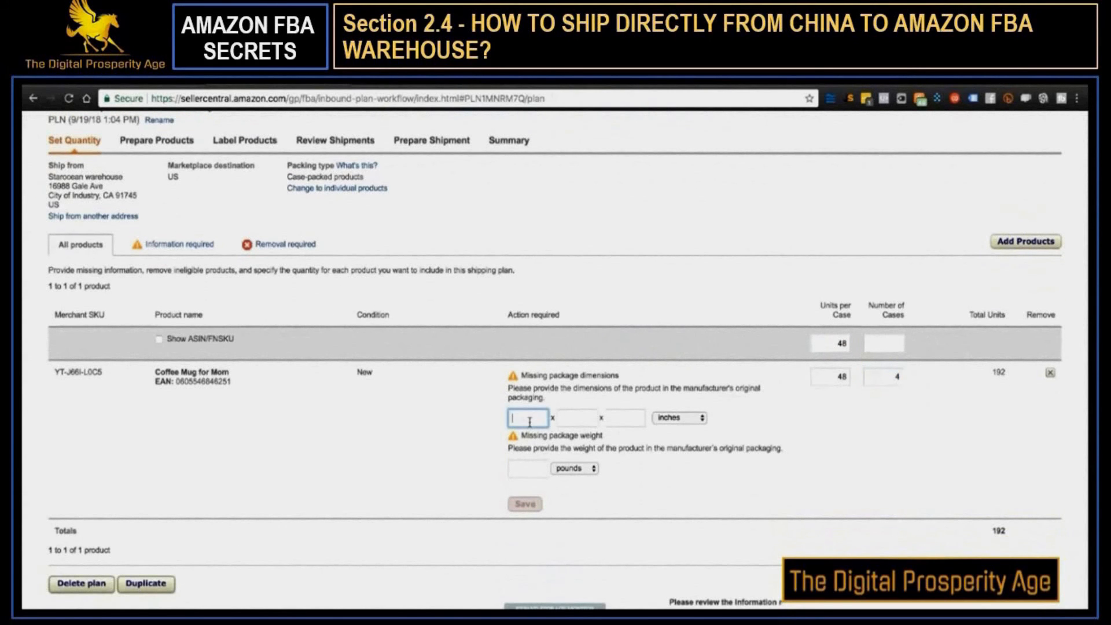
click(669, 417)
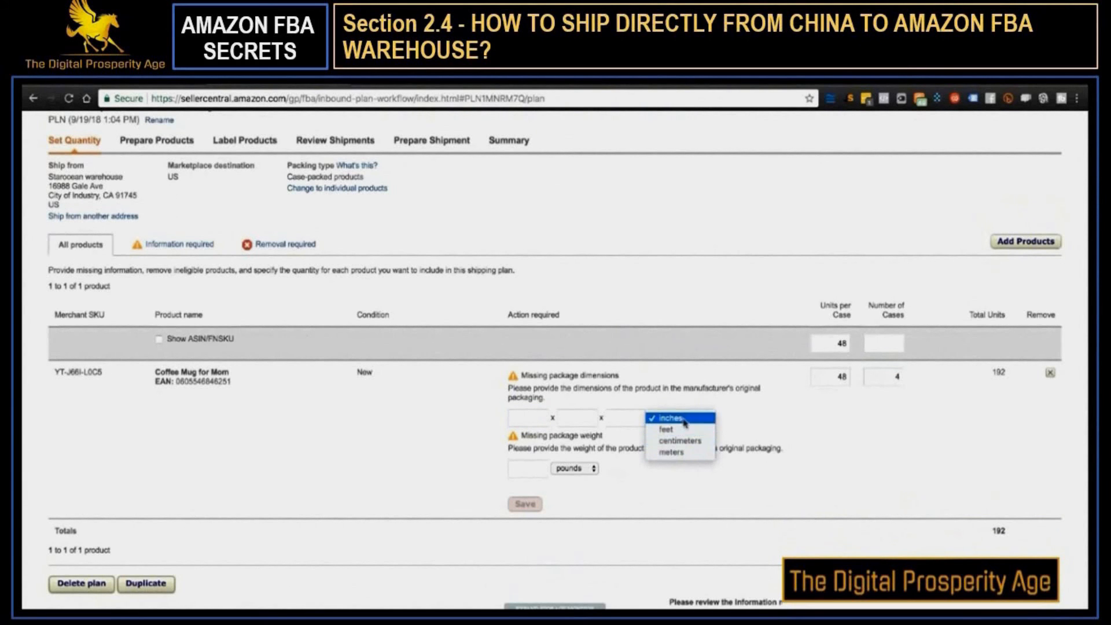
click(693, 386)
click(536, 417)
text(12)
click(572, 419)
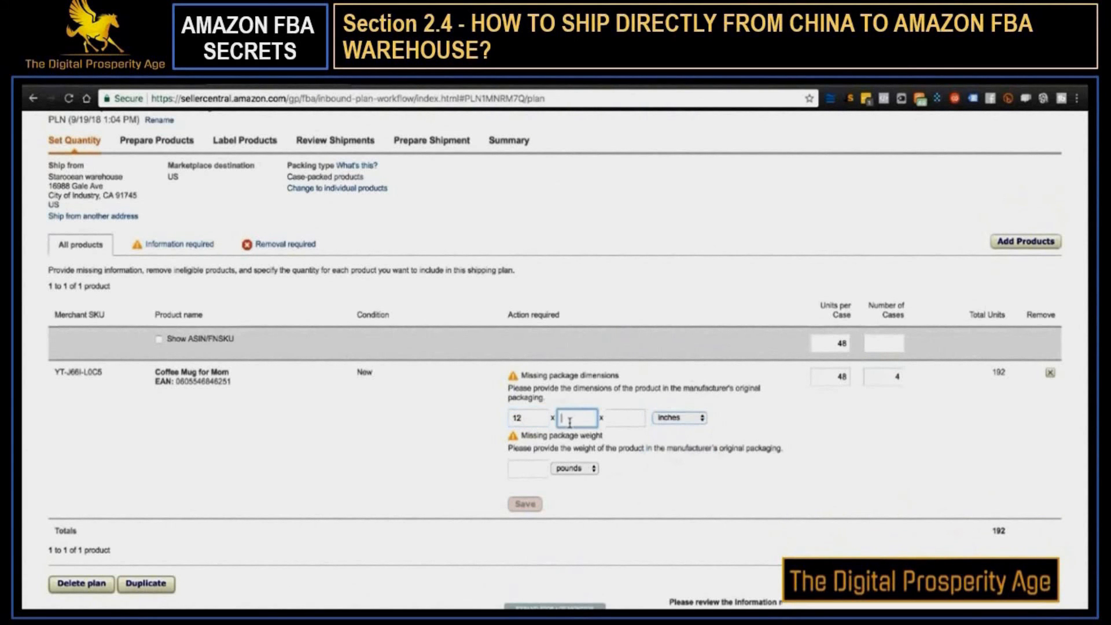
text(4)
click(609, 419)
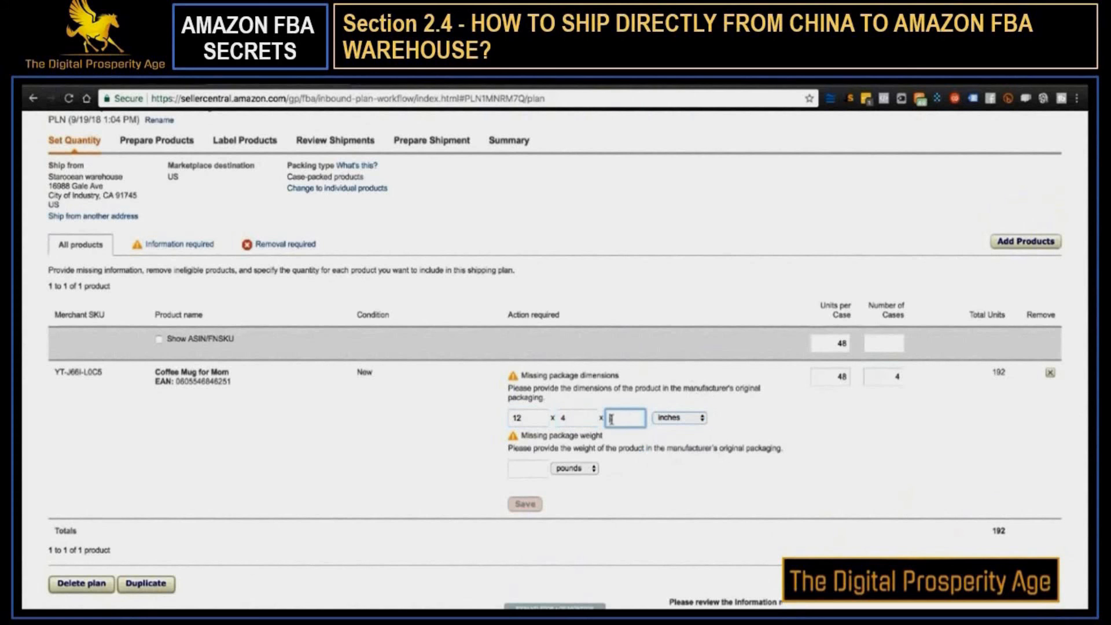
text(6)
Set the mug's package weight to .5 pounds, save the package details and continue to product preparation
click(524, 466)
text(.5)
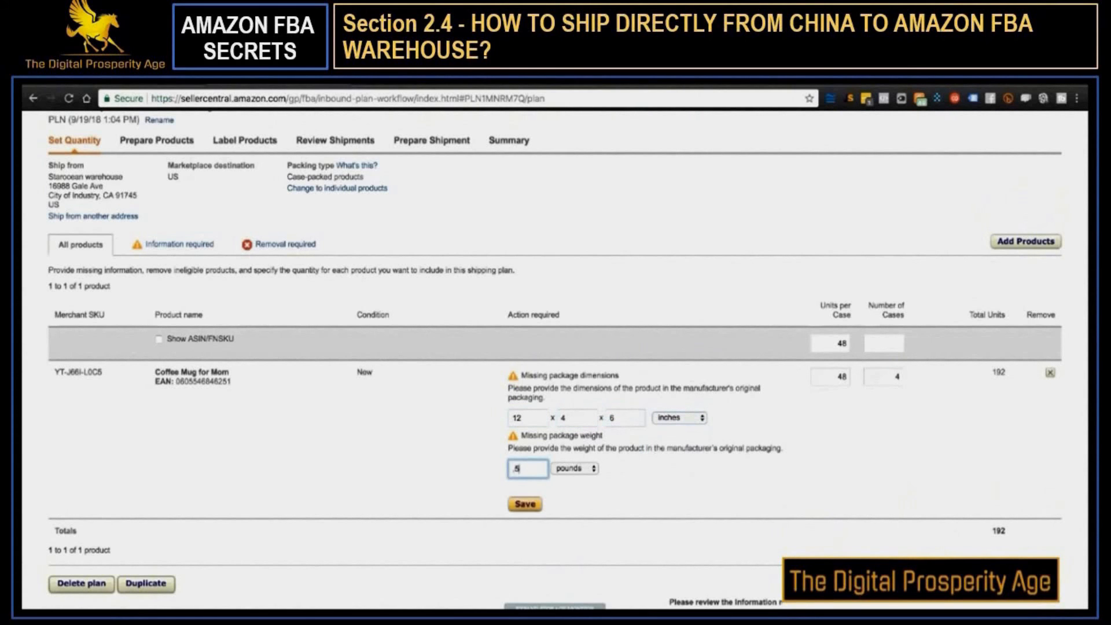
click(674, 494)
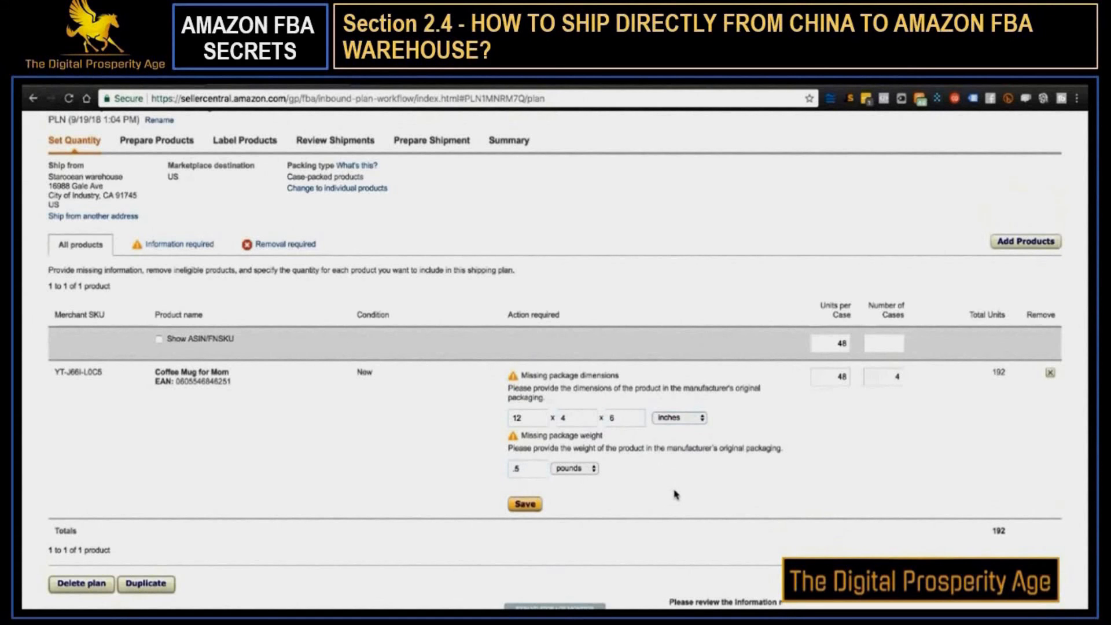
scroll(675, 495, down, 2)
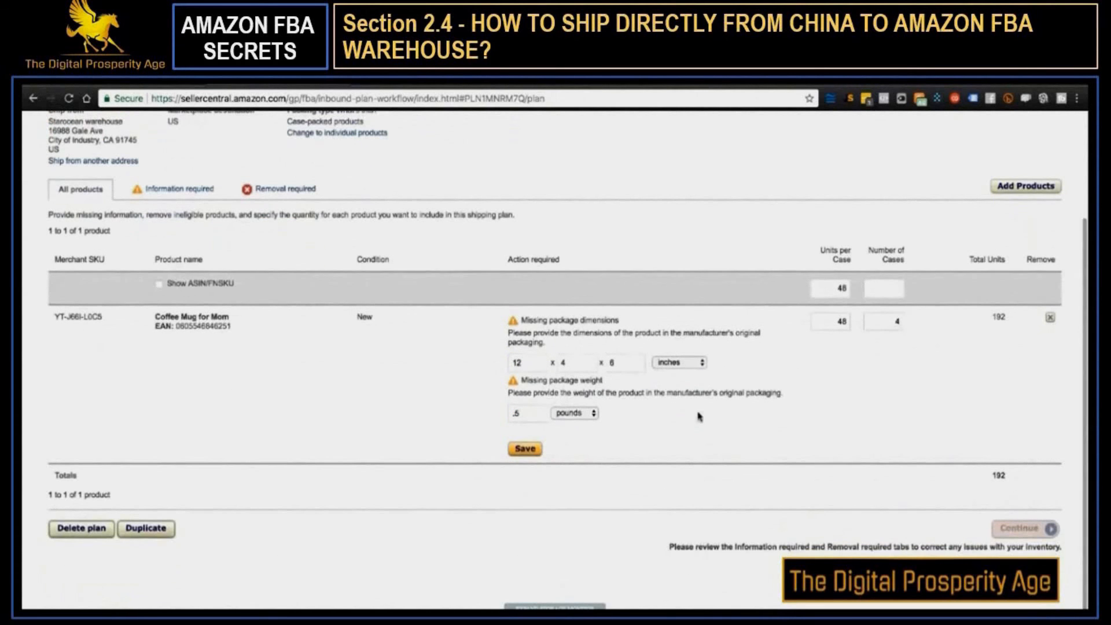
click(532, 452)
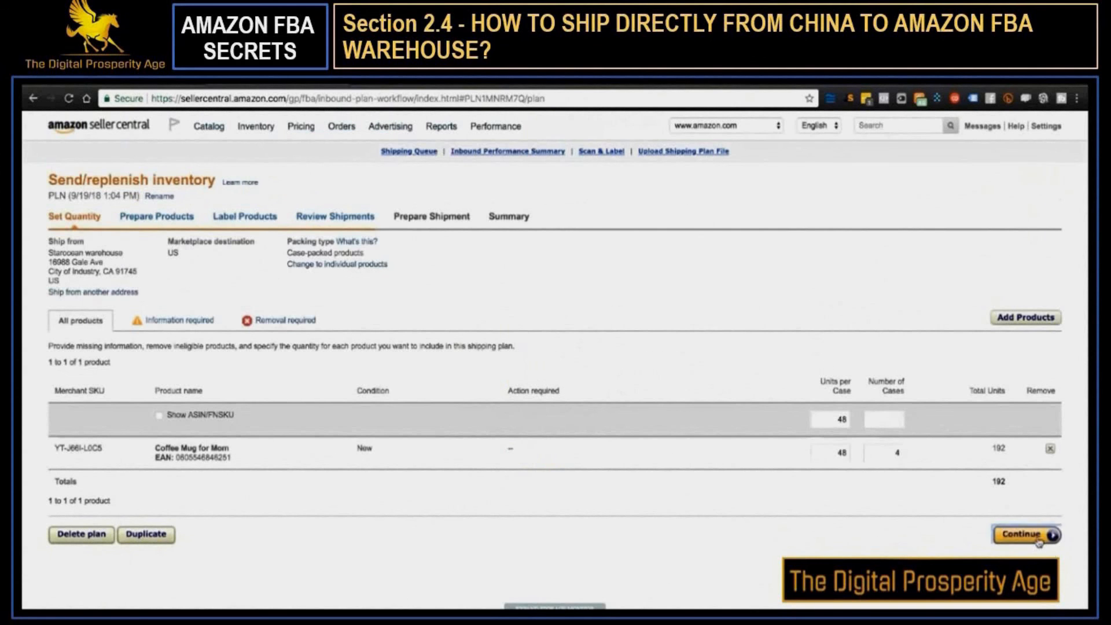
click(1039, 538)
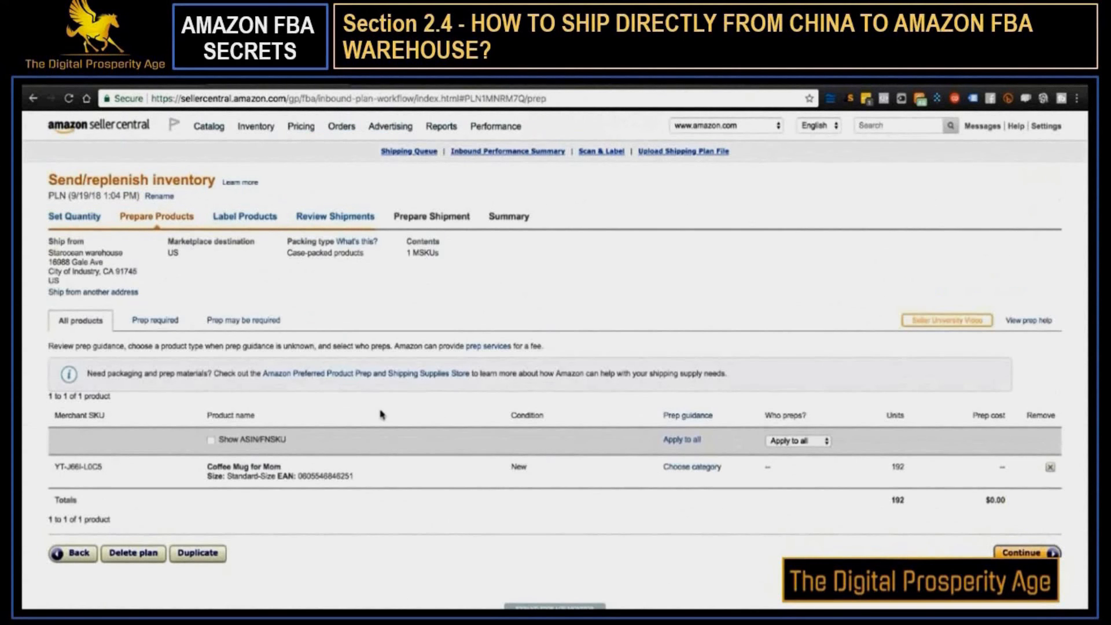
Choose Merchant as the one who preps all products and continue to product labeling
scroll(381, 414, down, 1)
click(796, 427)
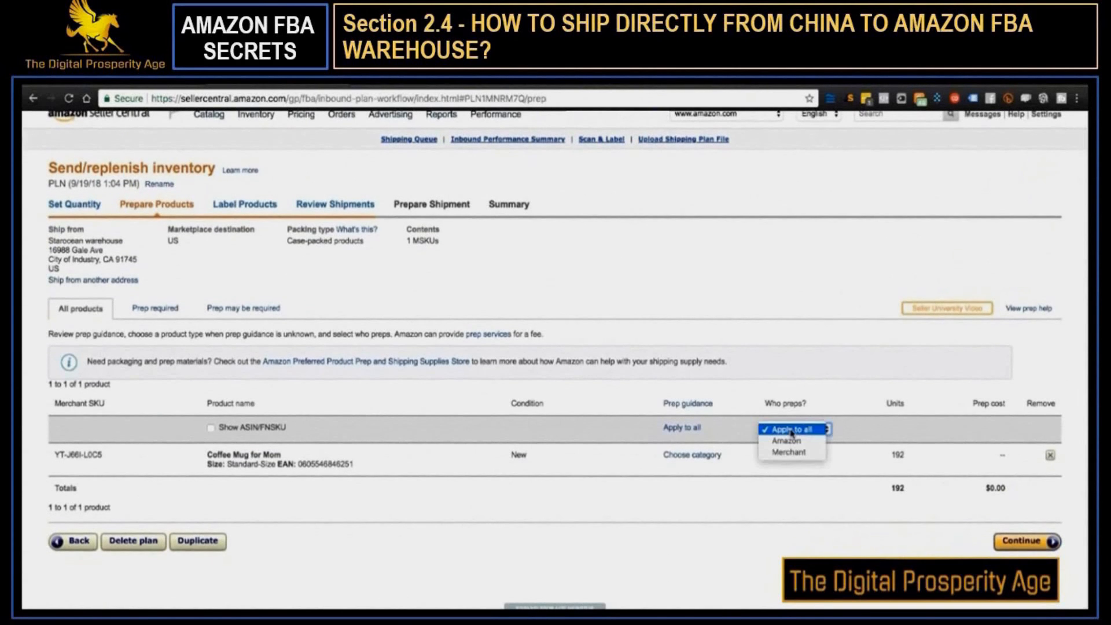
click(812, 459)
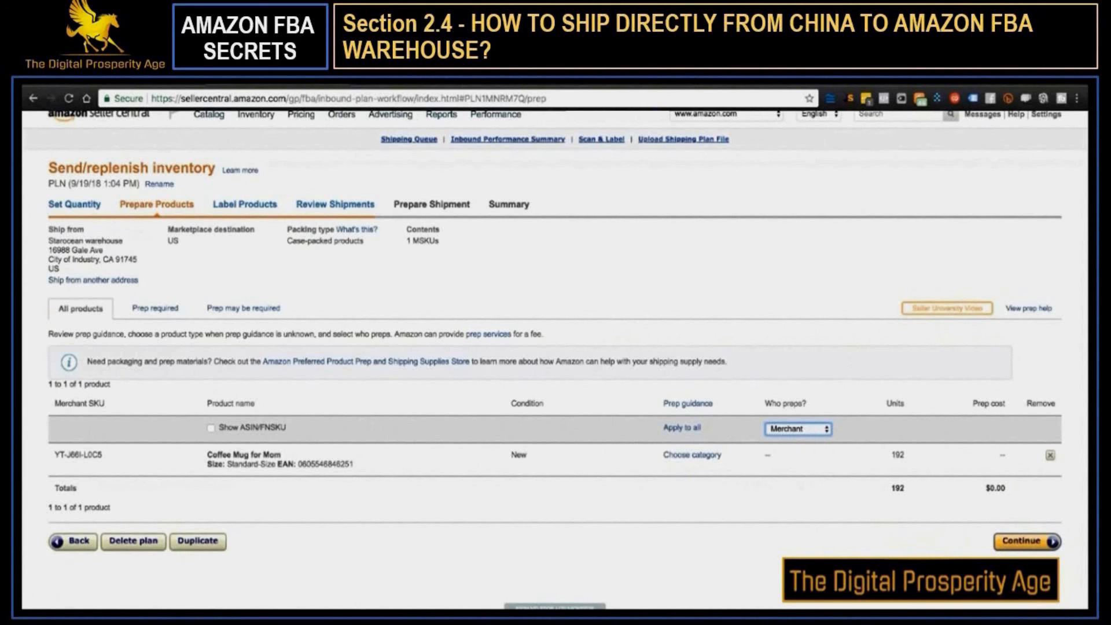
click(1022, 543)
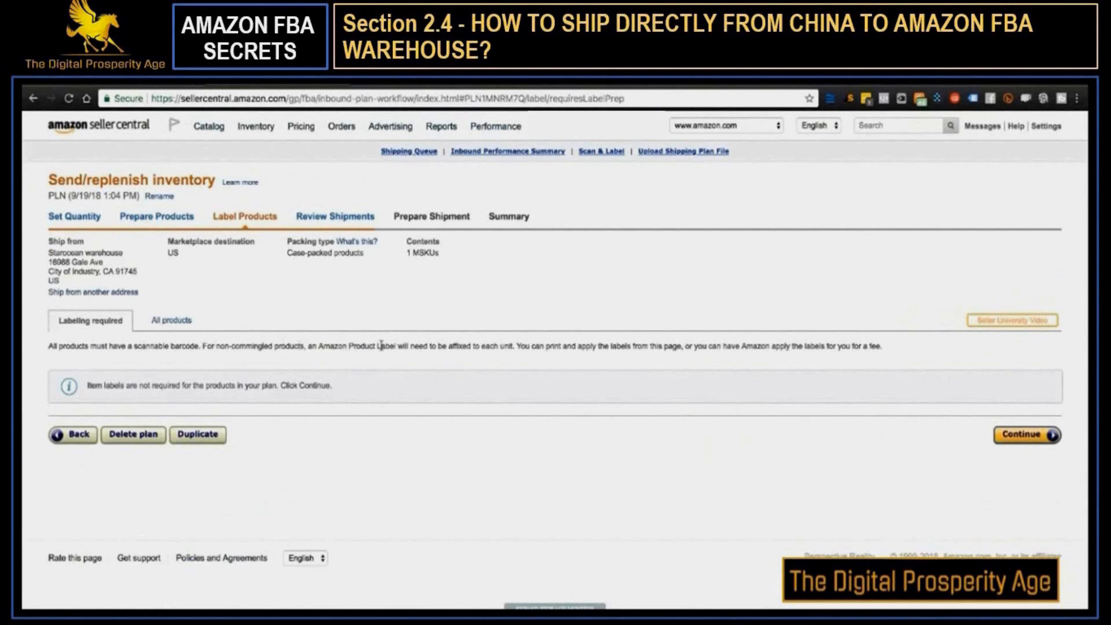
Read the product labeling requirements and continue to the shipment review
drag(303, 346, 757, 360)
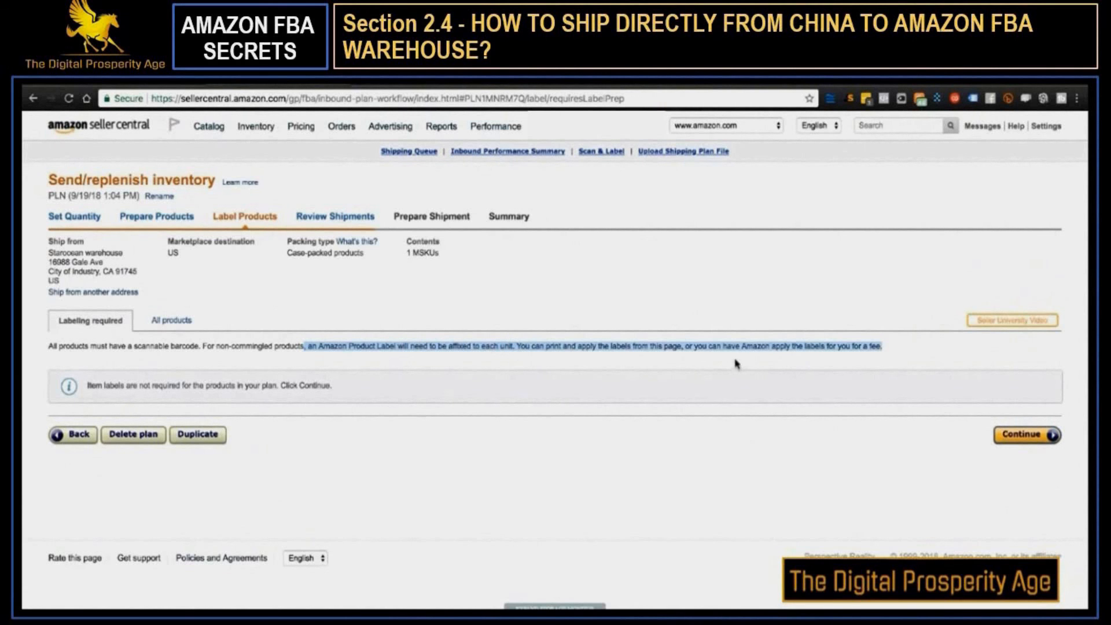
click(736, 363)
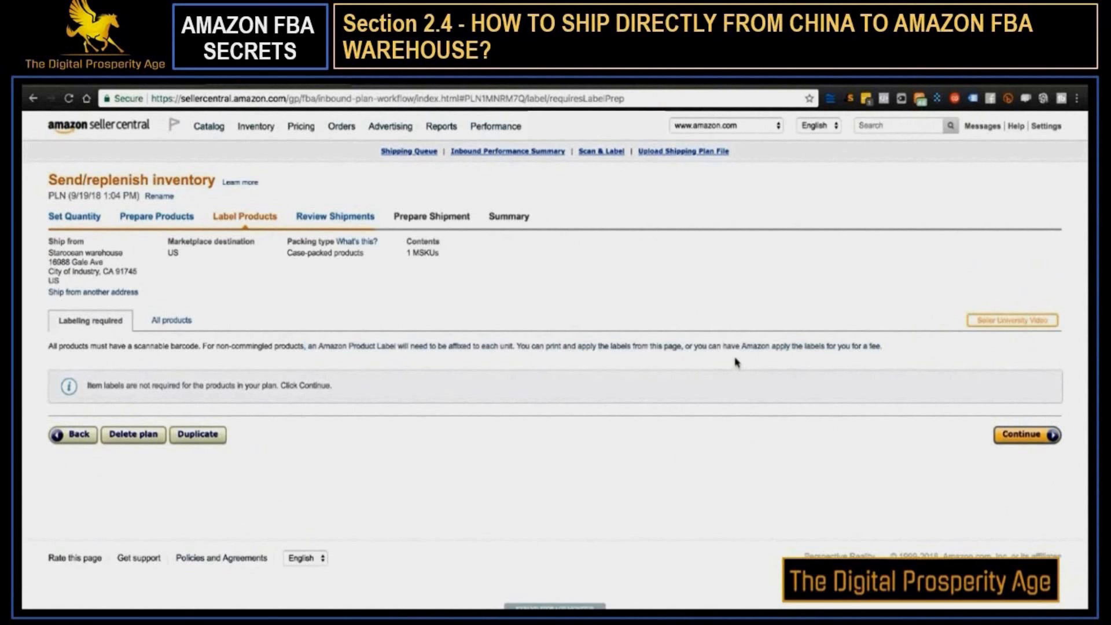
click(1023, 434)
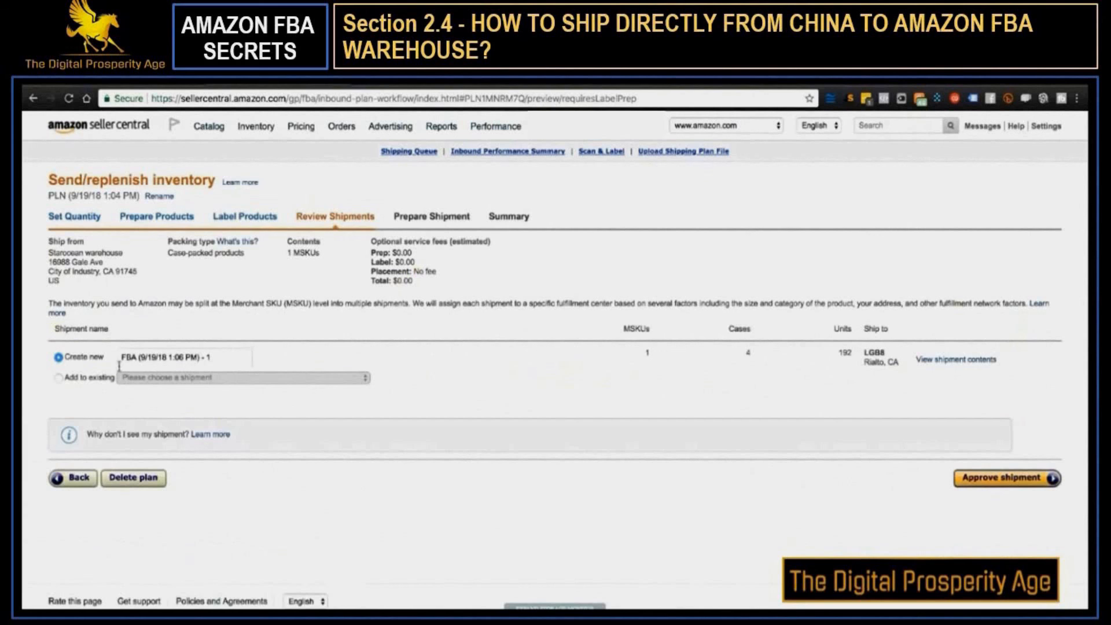
Name the new shipment "Coffee Mug Shipping Plan", check its ship-to destination and approve the shipment
triple_click(173, 358)
text(Co)
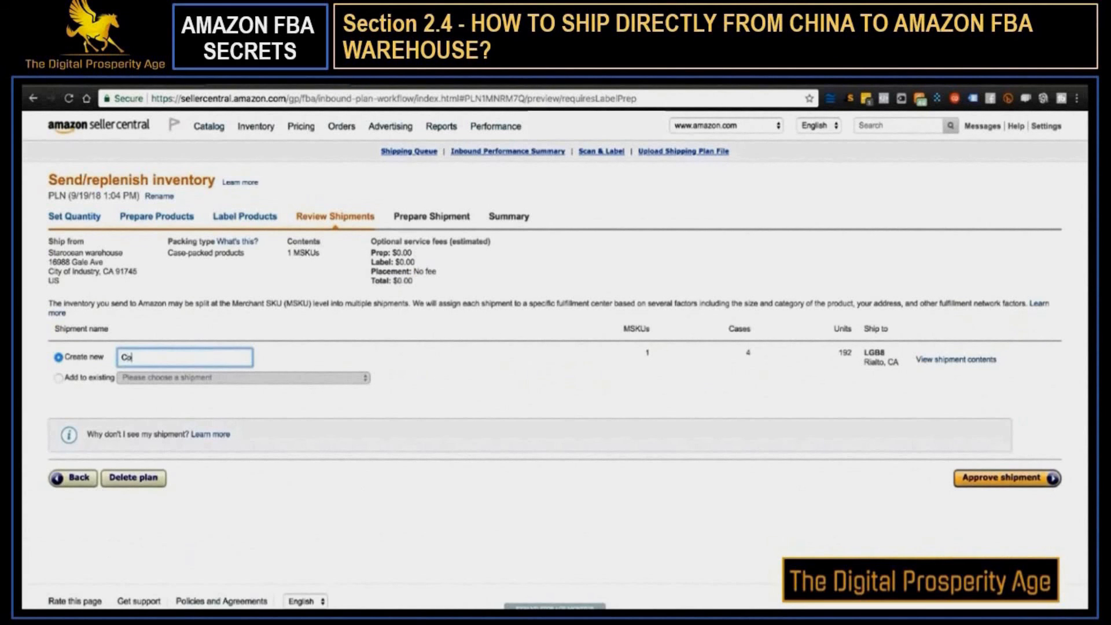
text(ffee Mug Shipping Plan)
drag(901, 365, 863, 350)
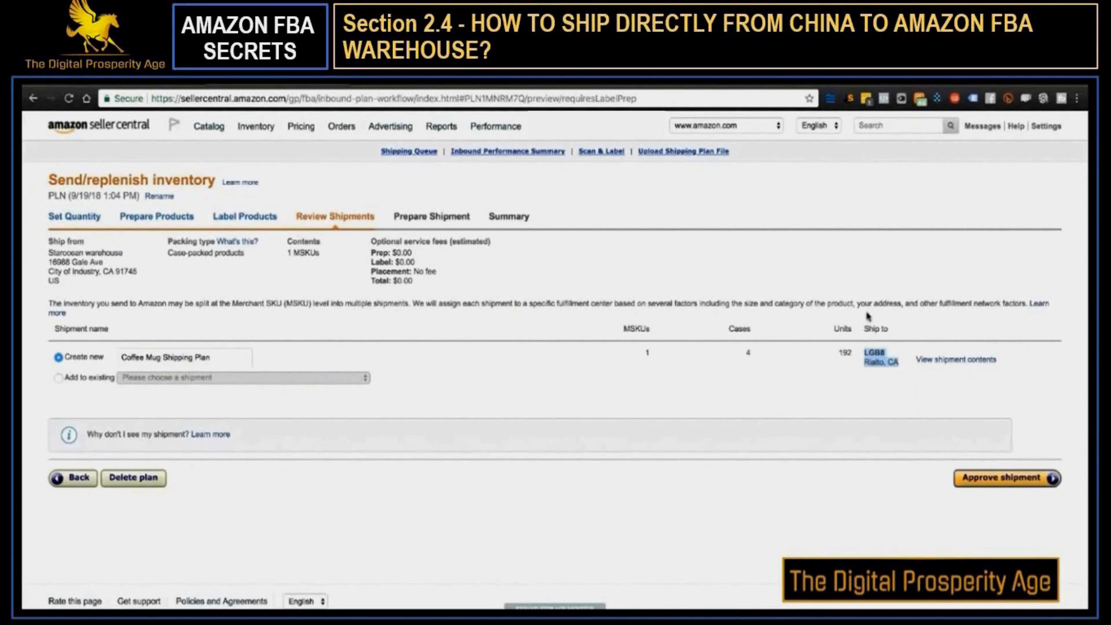
click(1004, 483)
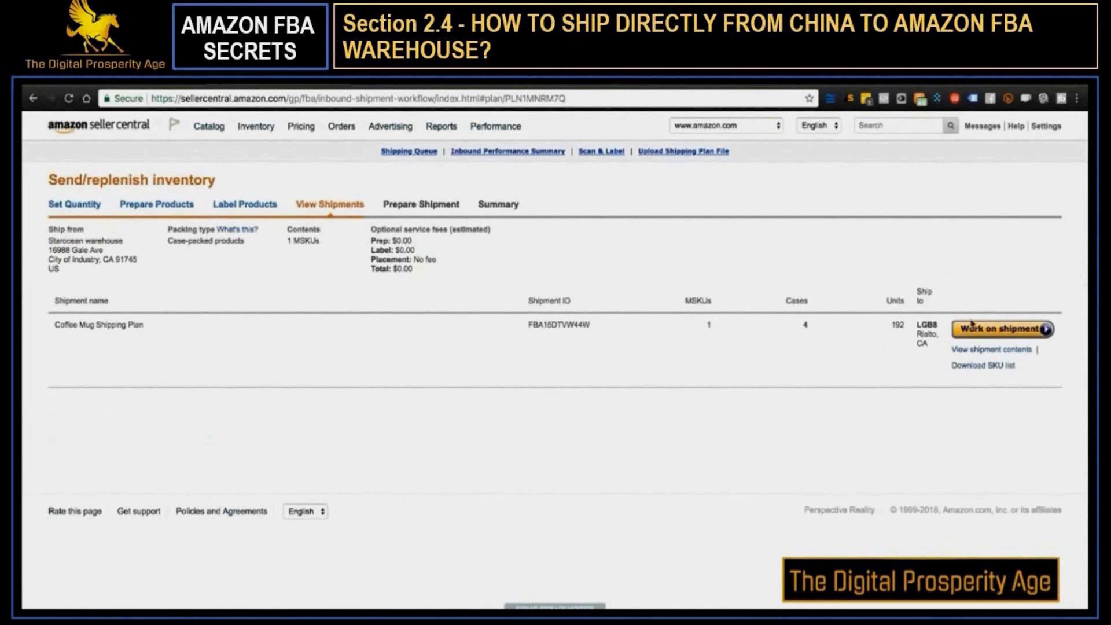
Start working on the approved shipment and review its shipping service and packing sections
click(990, 329)
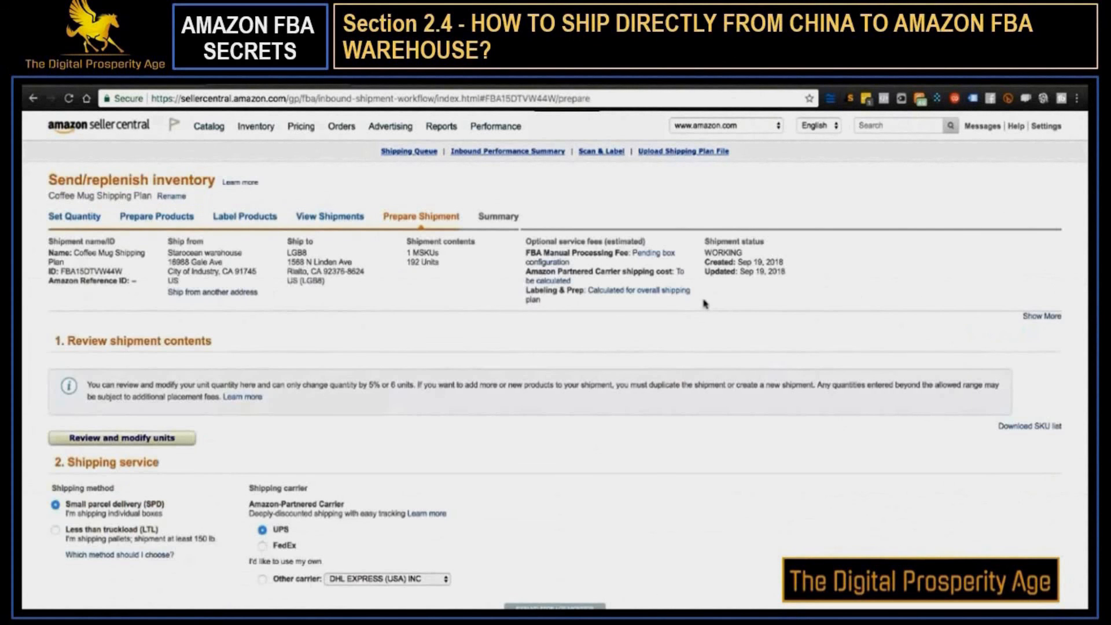
scroll(344, 384, down, 4)
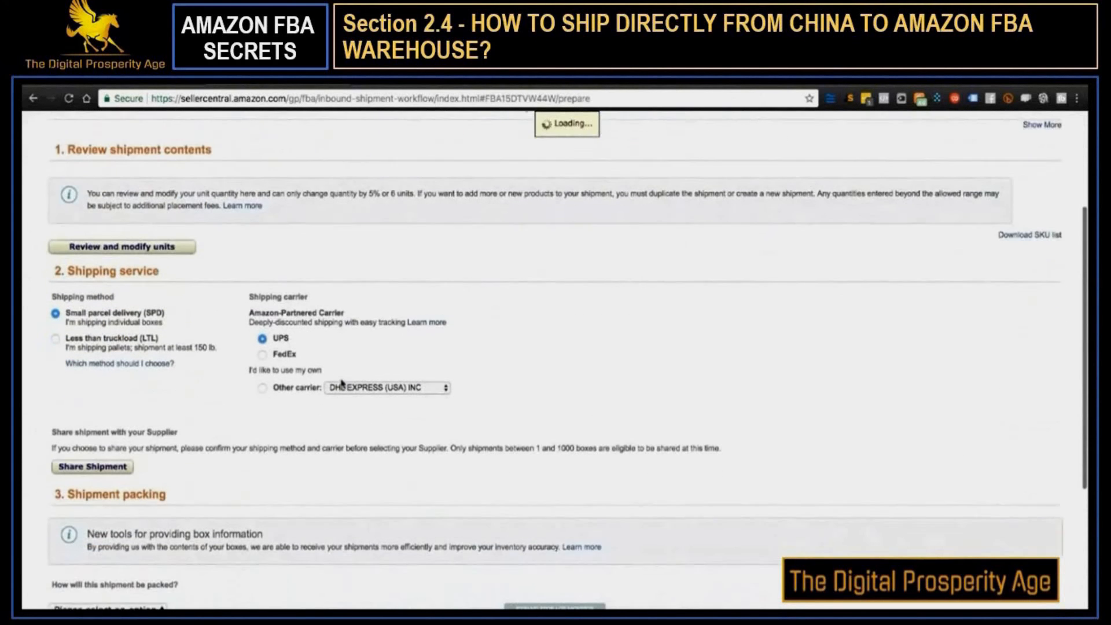
scroll(342, 383, down, 1)
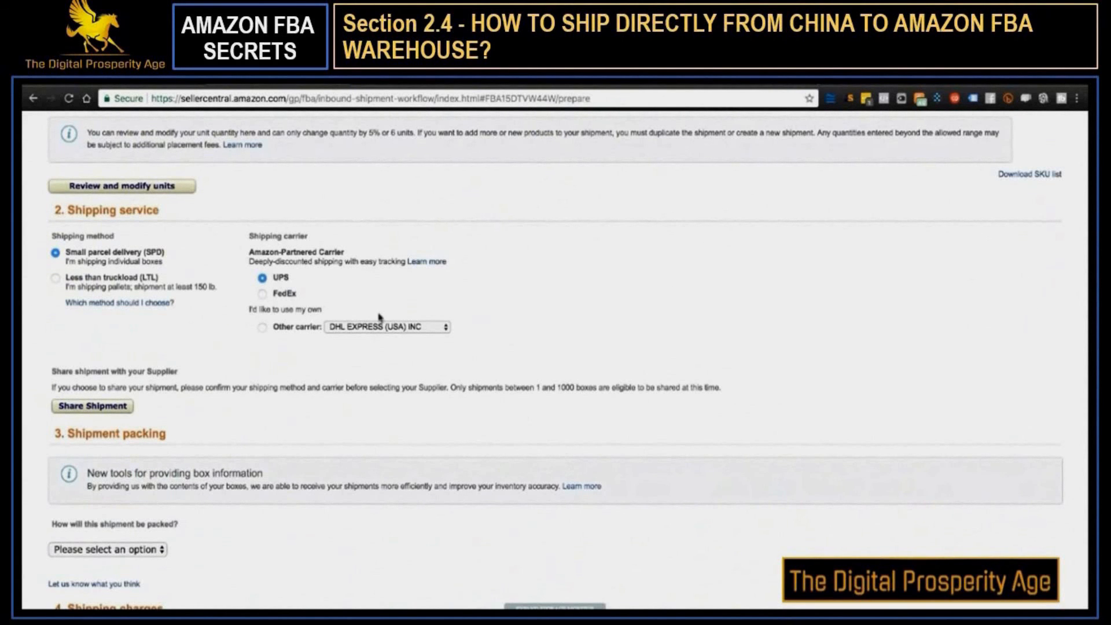
scroll(323, 318, down, 2)
scroll(324, 321, up, 3)
scroll(324, 319, up, 1)
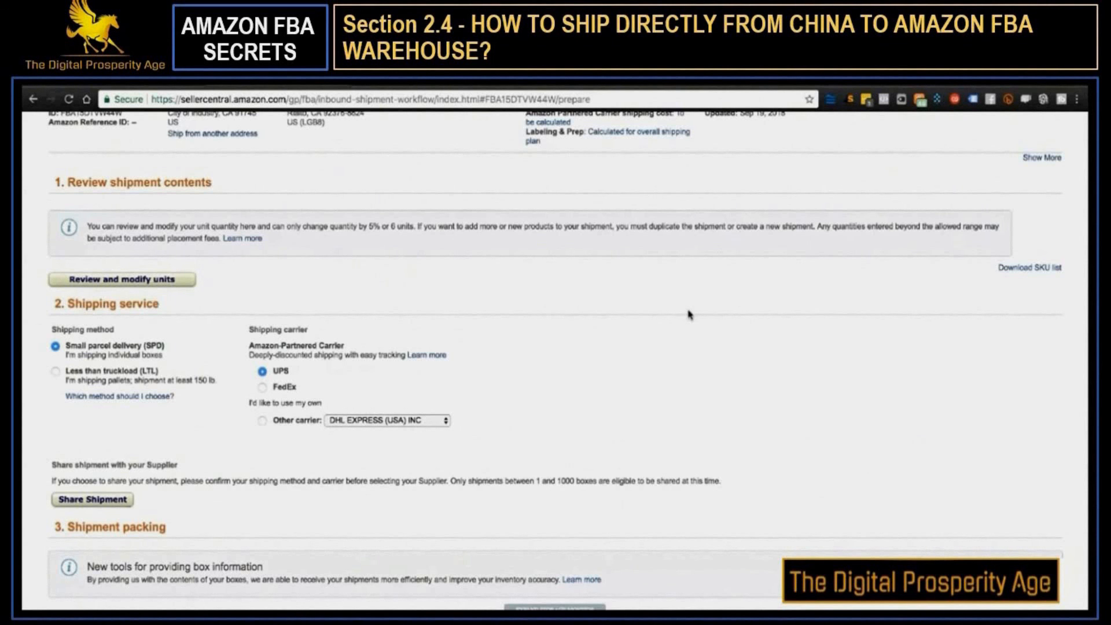
Set the shipment packing to Multiple boxes and check the options for providing box content information
scroll(237, 307, down, 5)
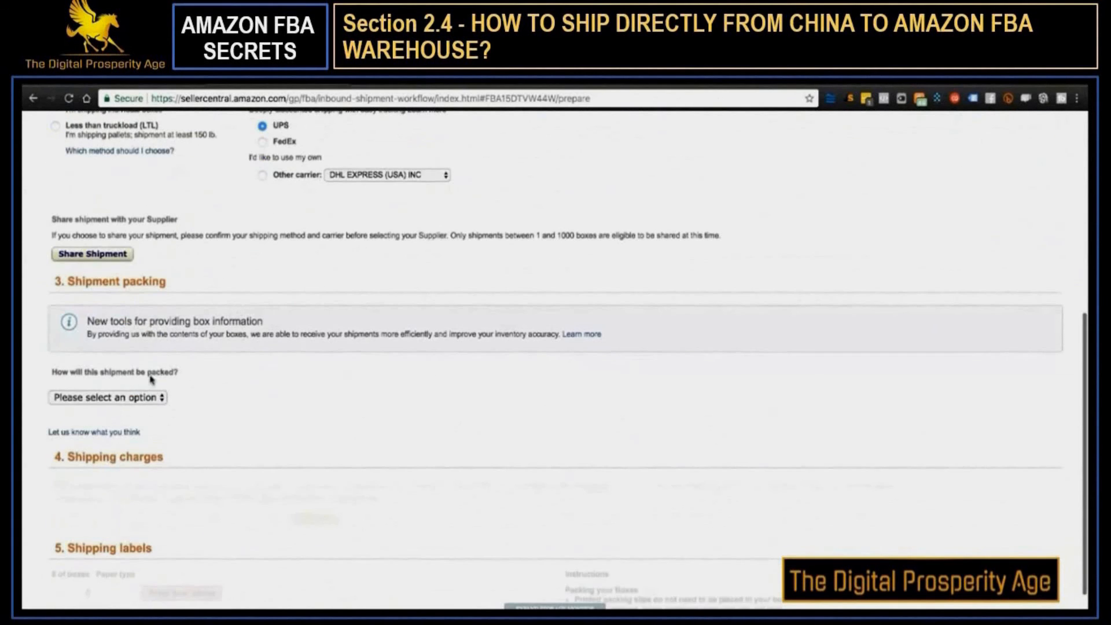
click(152, 398)
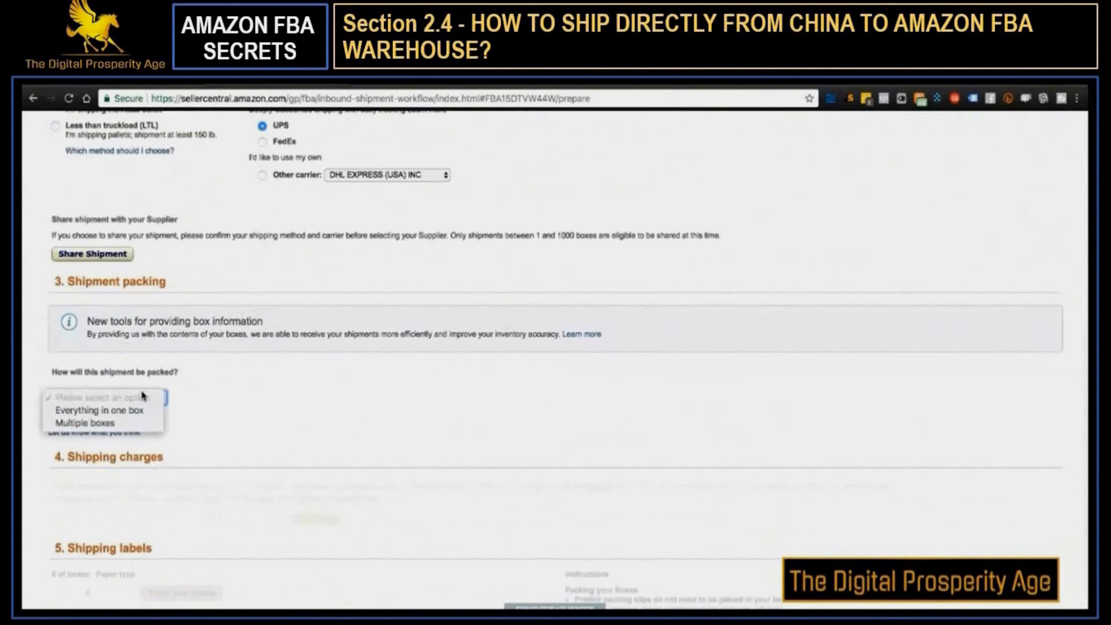
click(139, 423)
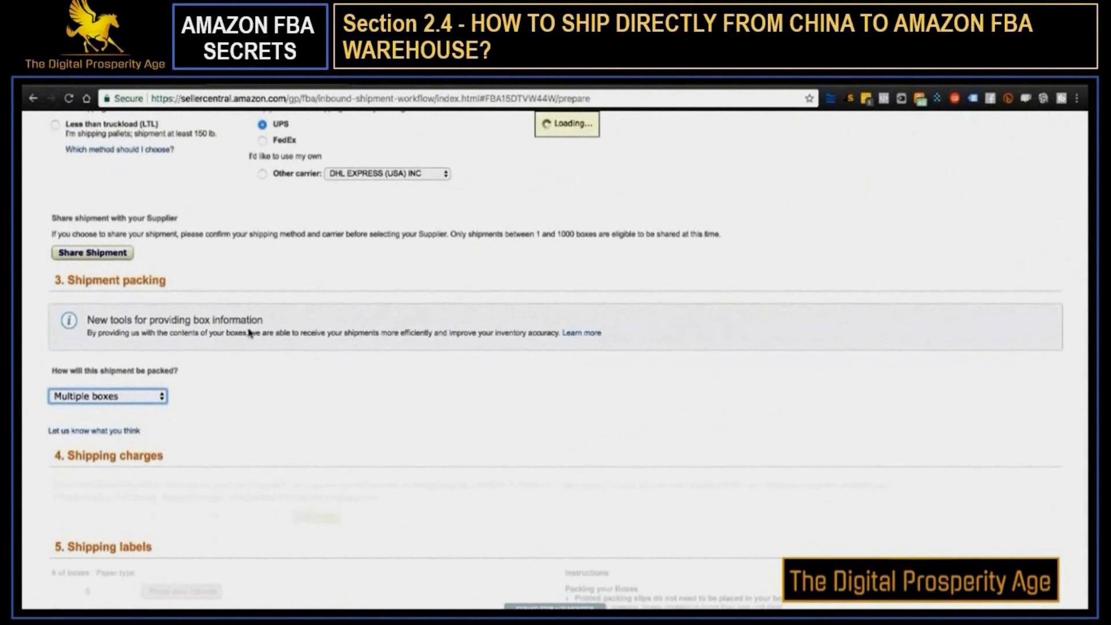
scroll(226, 308, up, 3)
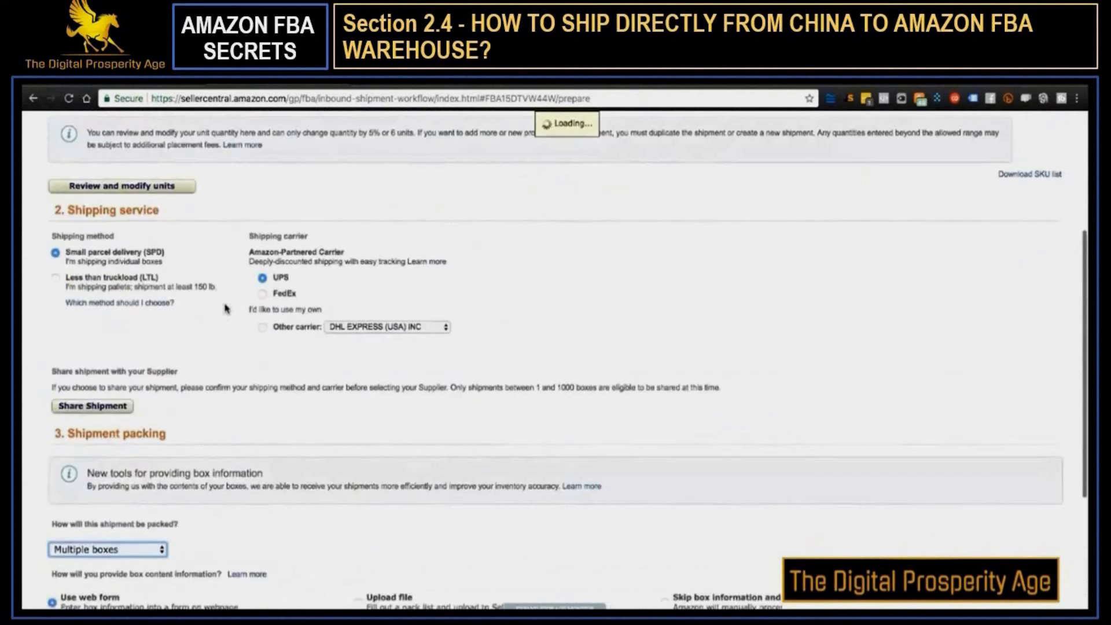
scroll(226, 308, down, 4)
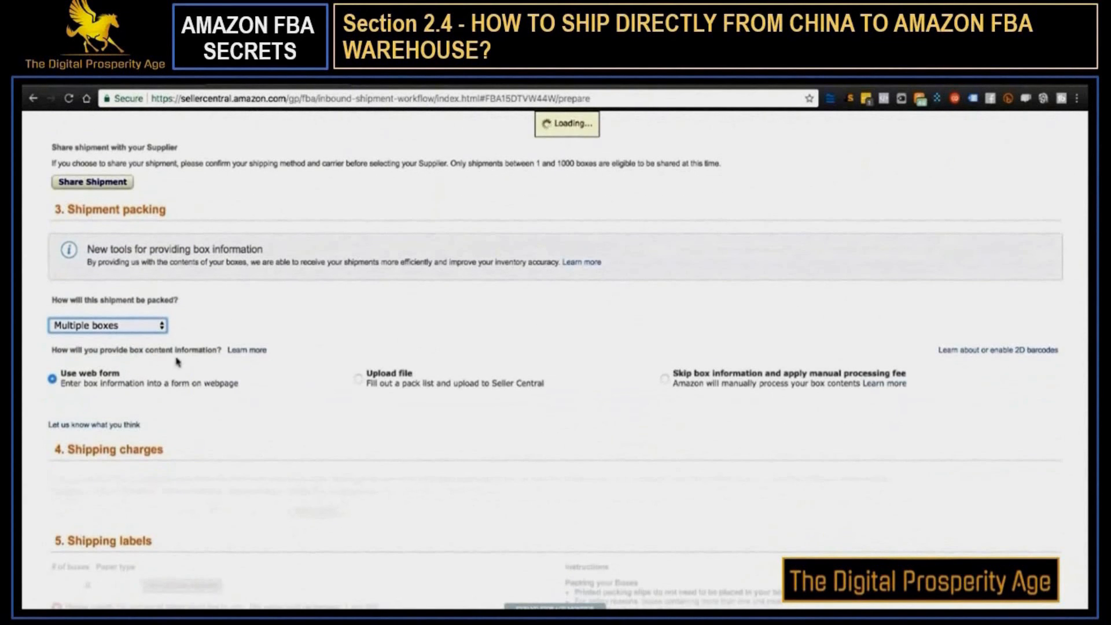
Set the Coffee Mug for Mom box configuration to 48 units per box and 4 boxes
scroll(231, 355, down, 1)
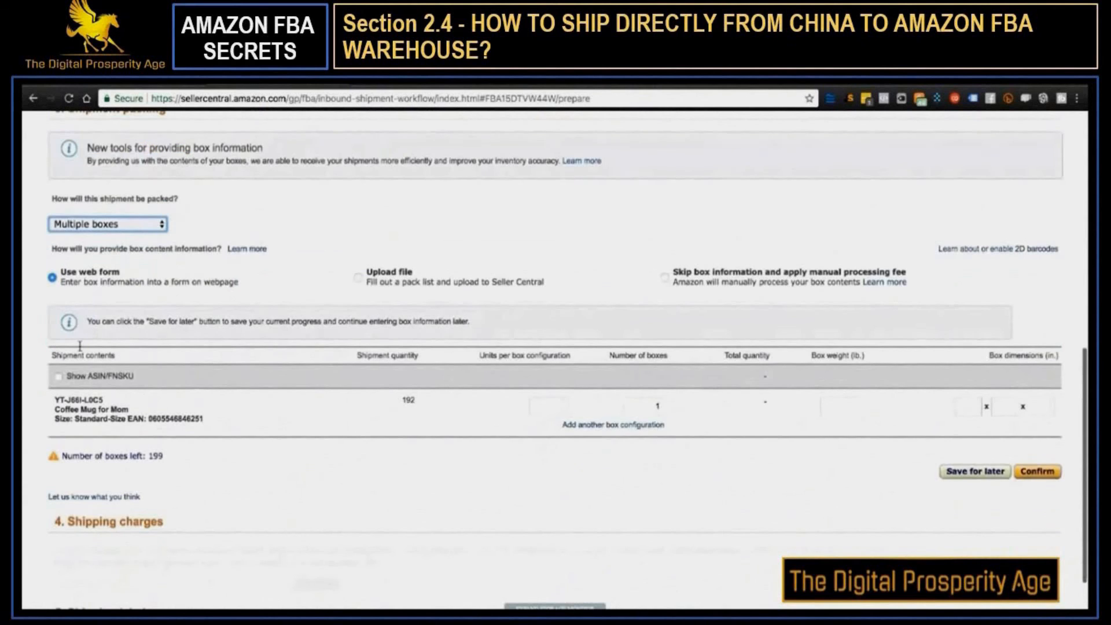
scroll(520, 335, down, 2)
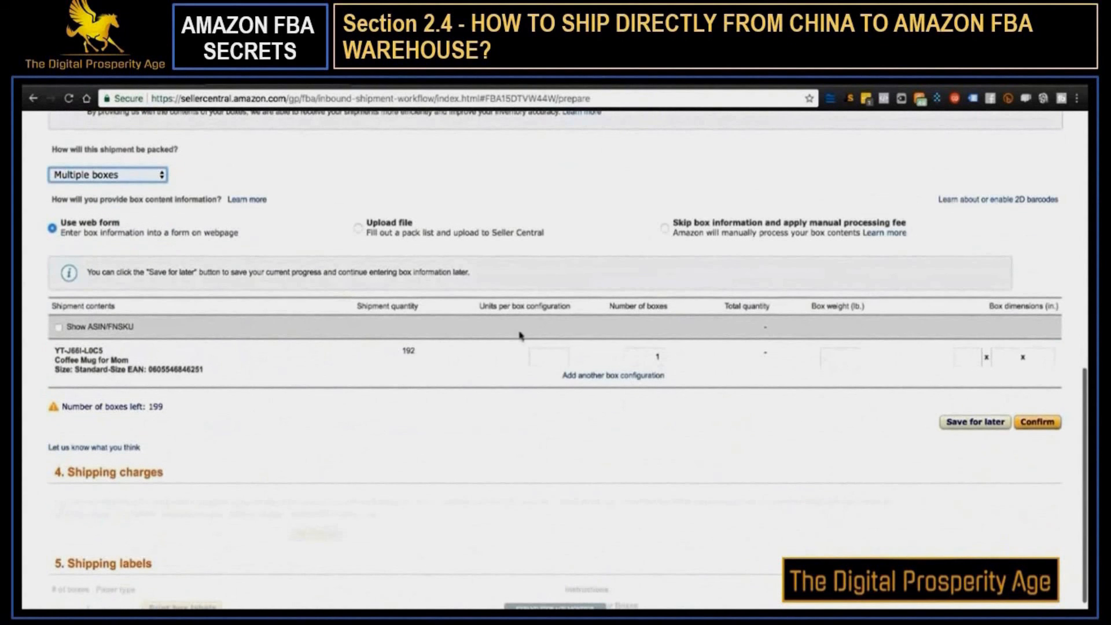
click(555, 354)
text(48)
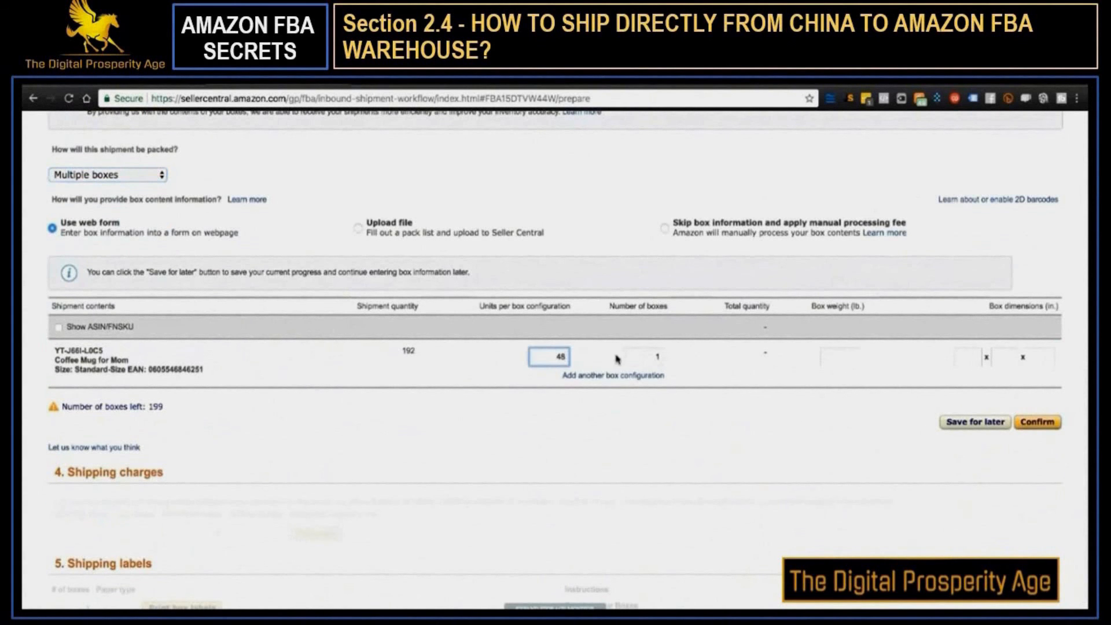
click(654, 356)
text(4)
click(747, 398)
Set the box weight to 20 lb and dimensions to 12 x 24 x 36 in, and confirm the box information
click(845, 357)
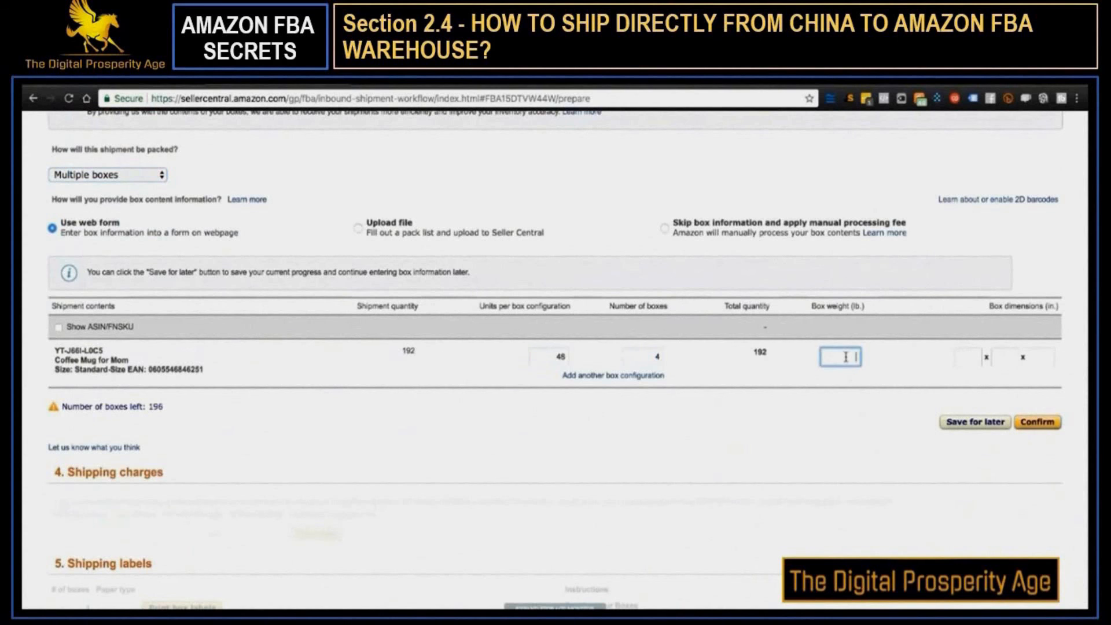
text(20)
click(860, 411)
click(963, 356)
text(12)
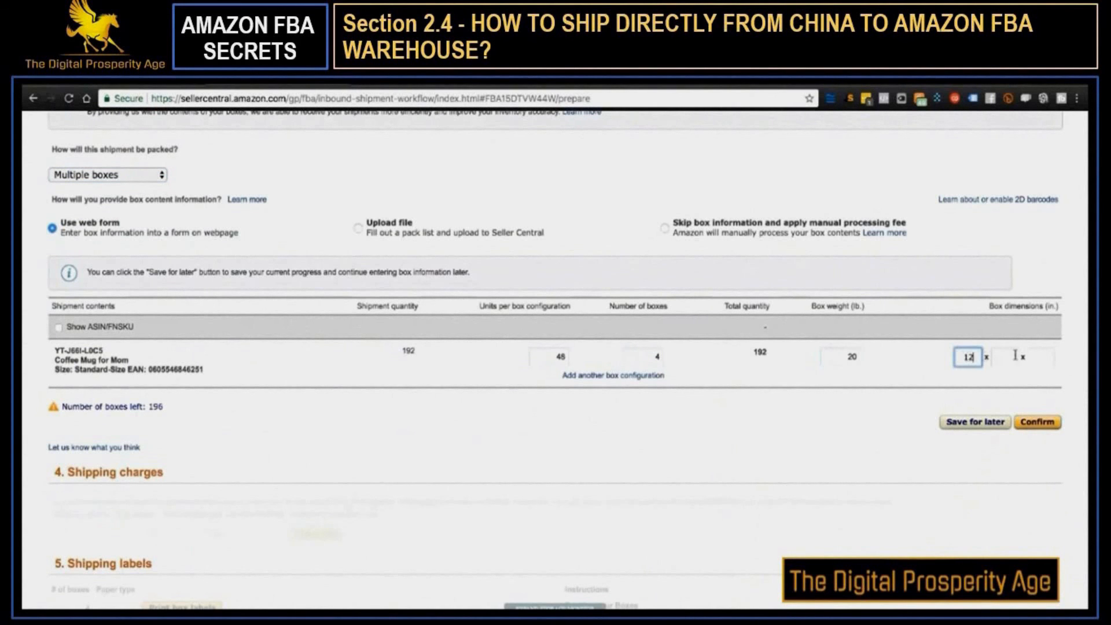
click(1016, 356)
text(24)
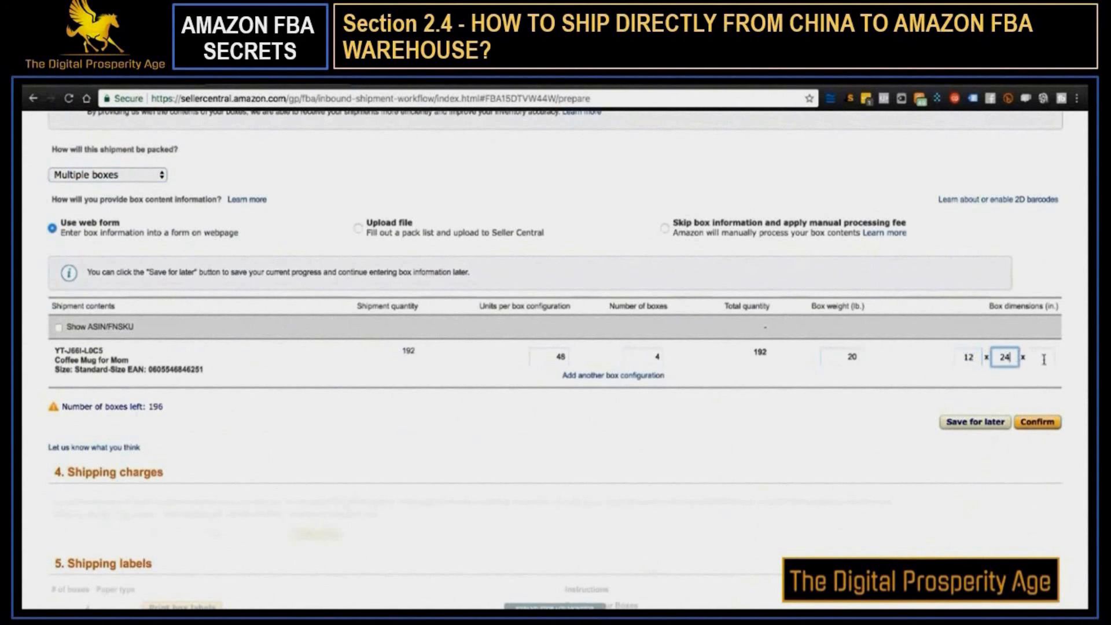
click(1044, 358)
text(36)
click(644, 451)
click(1016, 422)
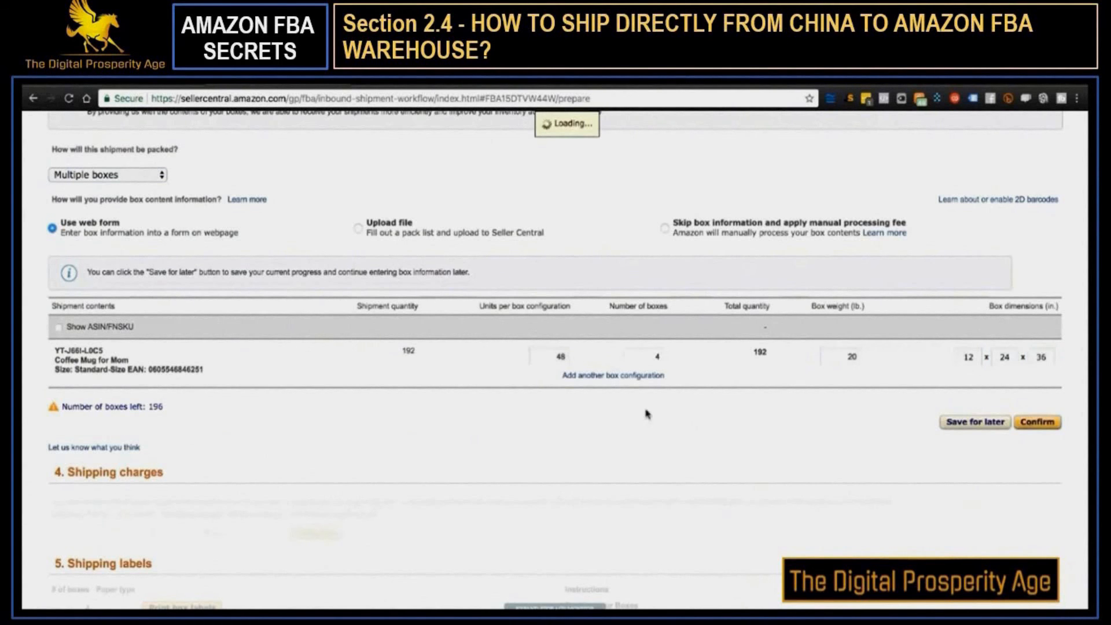
Calculate the shipping charges for the shipment and agree to the terms and conditions
scroll(290, 412, down, 3)
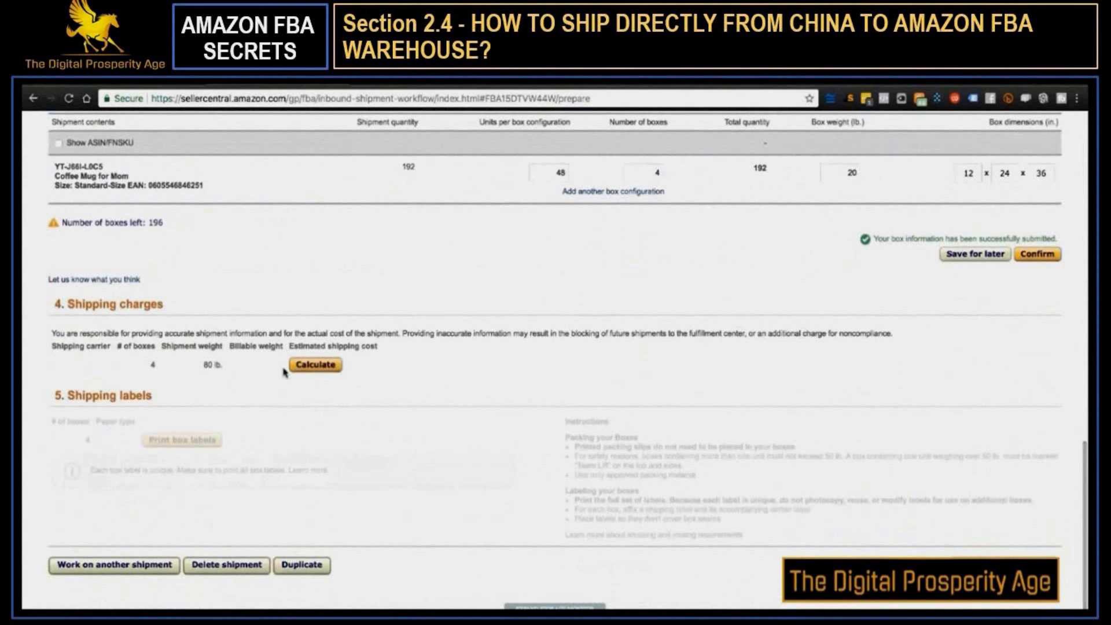
click(315, 365)
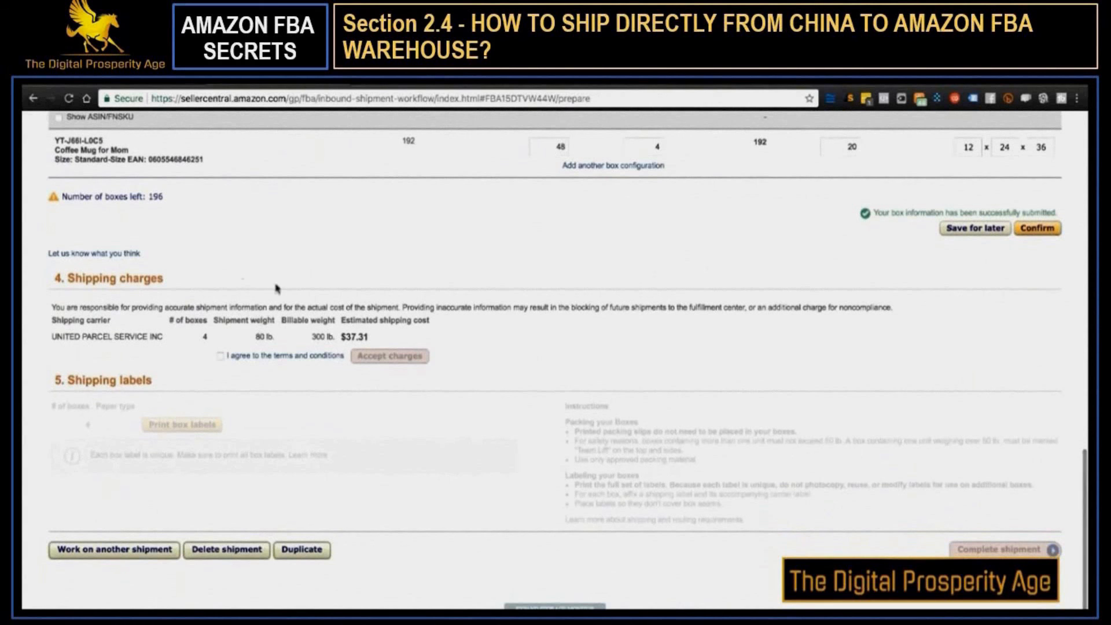
click(234, 361)
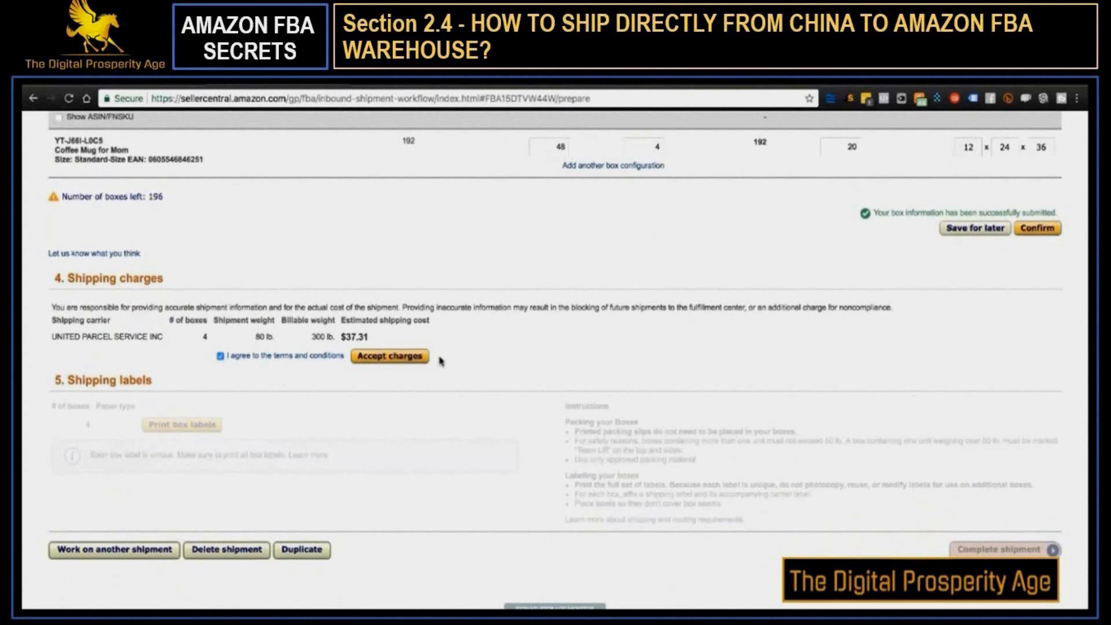
scroll(441, 359, down, 1)
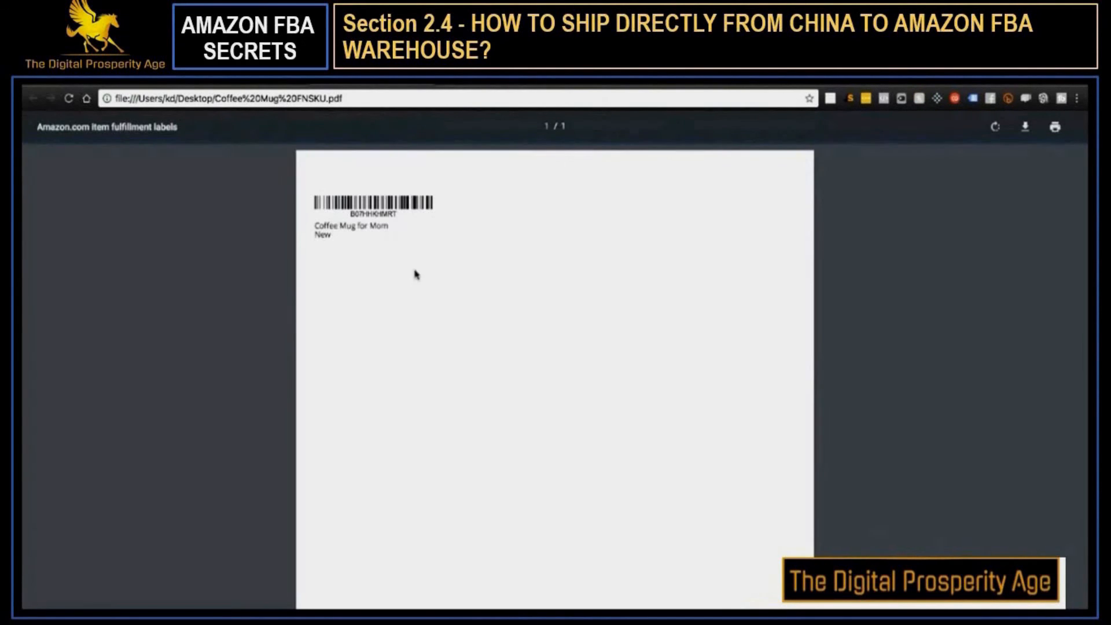
Review the shipment preparation page, the GS1 and Nationwide Barcode pricing tables, and the Seller Central help page on brand list templates
key(ctrl+shift+Tab)
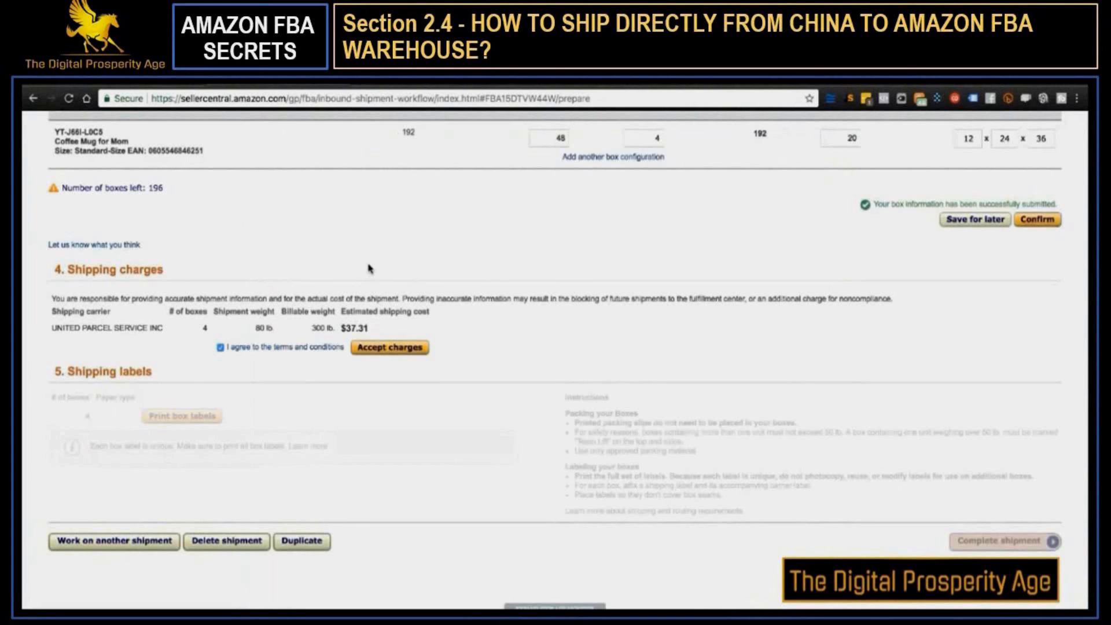
scroll(369, 269, up, 1)
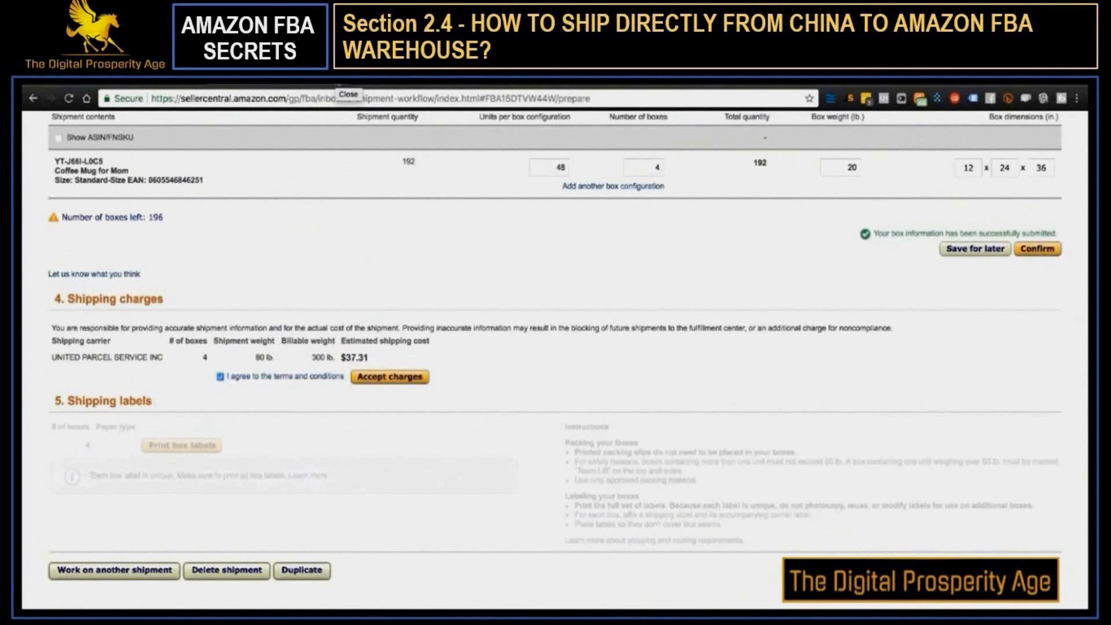
click(339, 85)
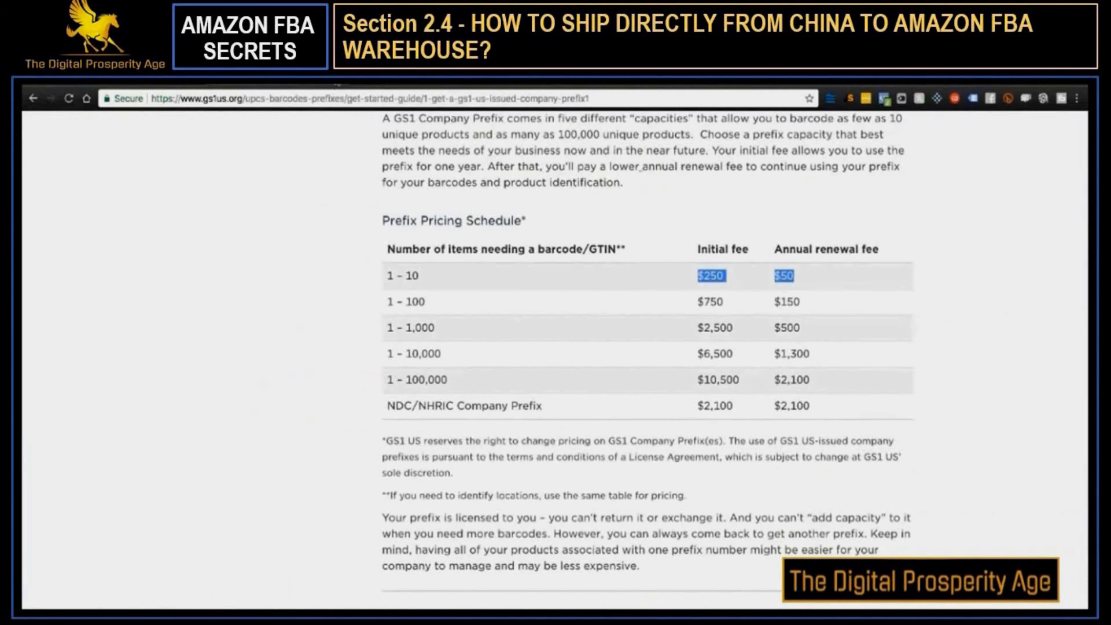
click(339, 84)
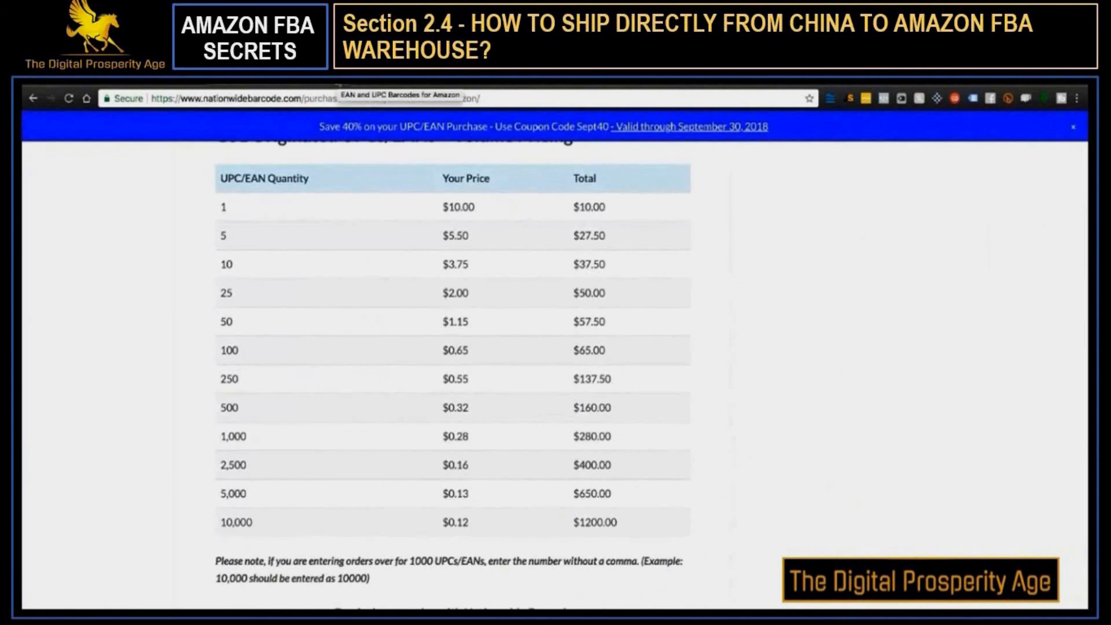
click(355, 85)
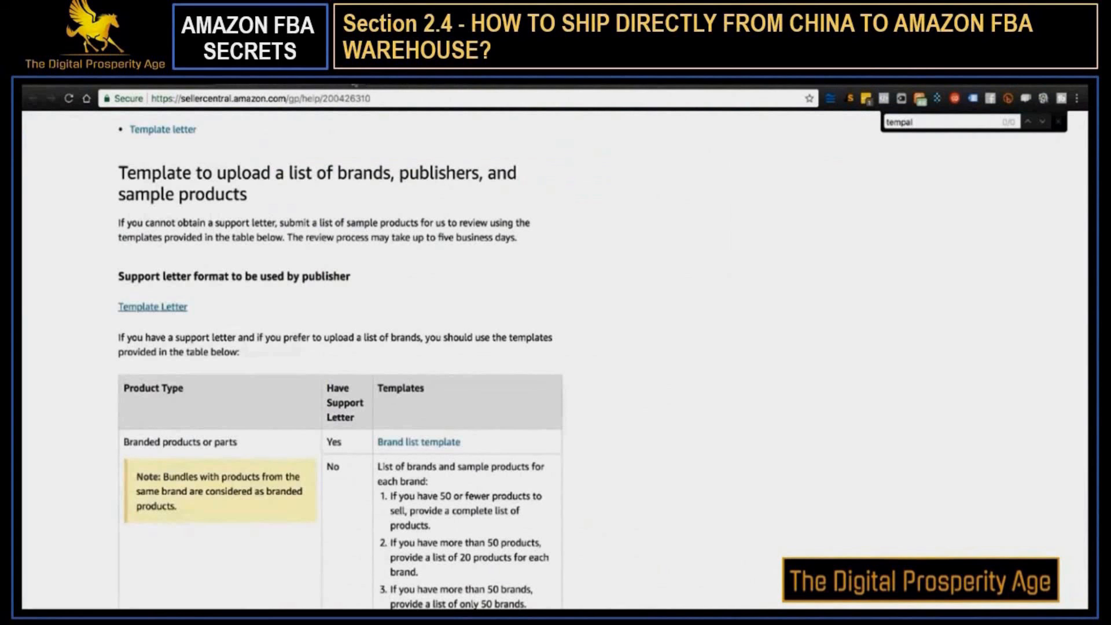